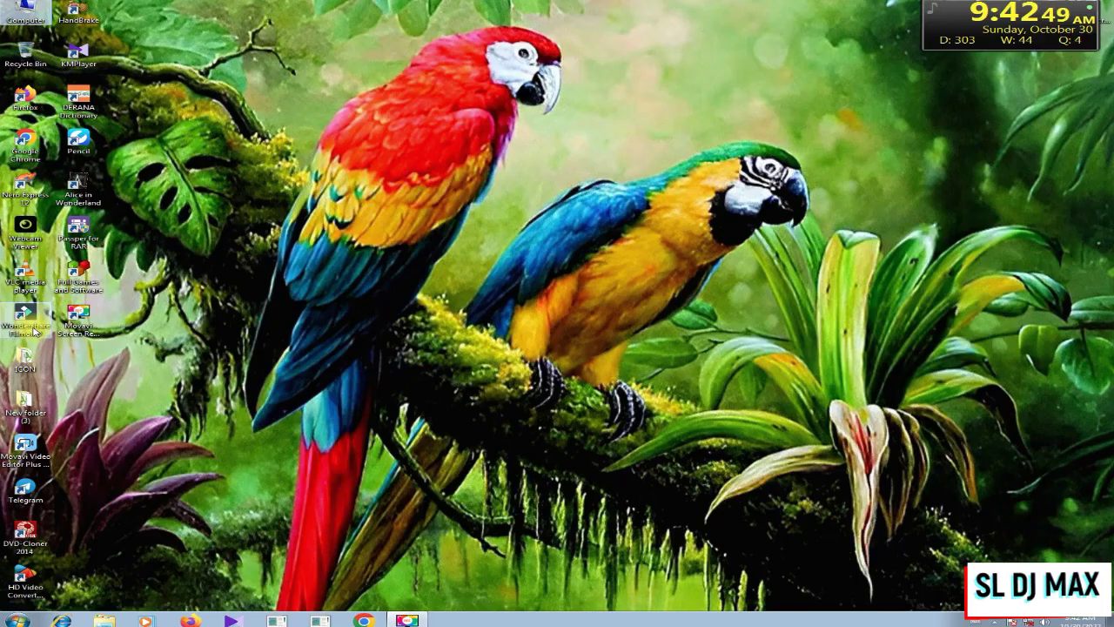
- Launch Wondershare Filmora9, start a new 16:9 widescreen project and dismiss the connection error
double_click(33, 327)
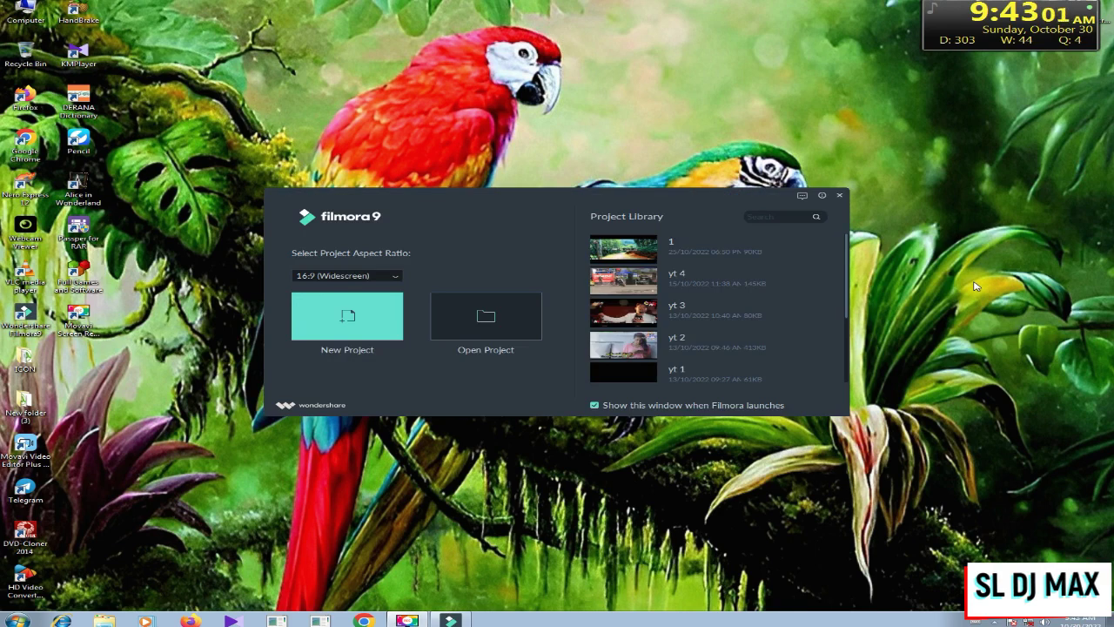
left_click(336, 320)
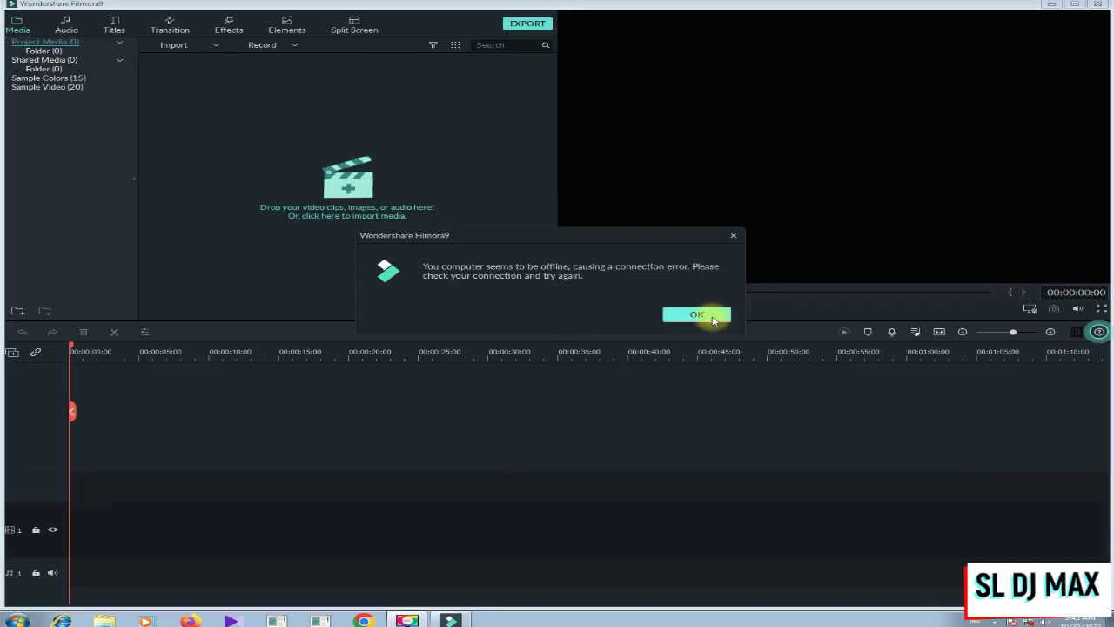
left_click(709, 315)
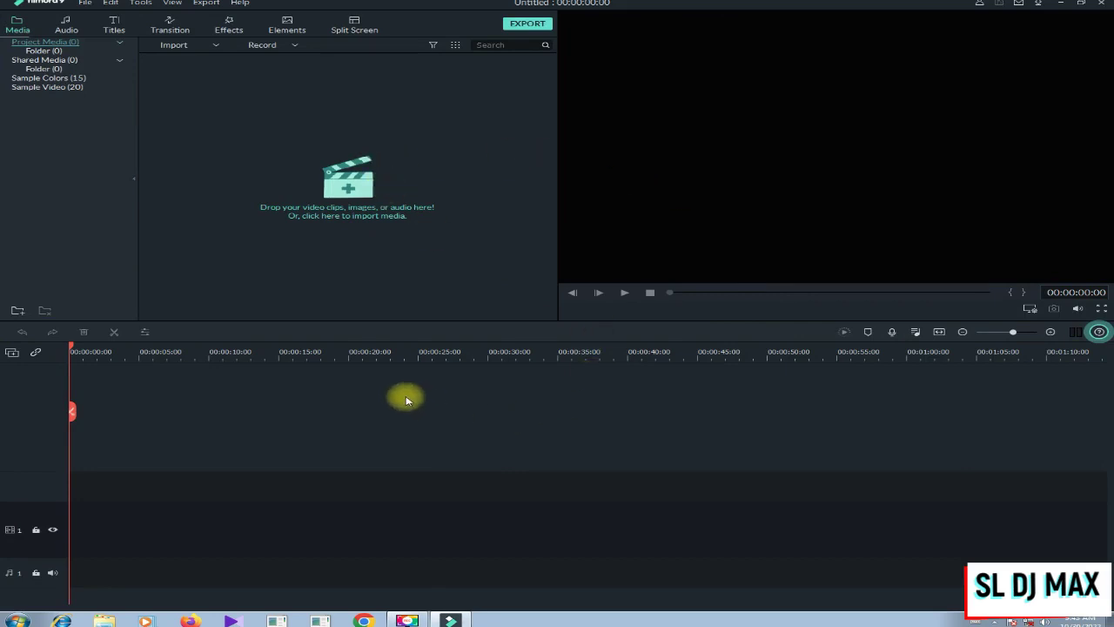
- Shrink the editor window and open New folder on Local Disk (D:) in a file browser beside it
left_click(1084, 5)
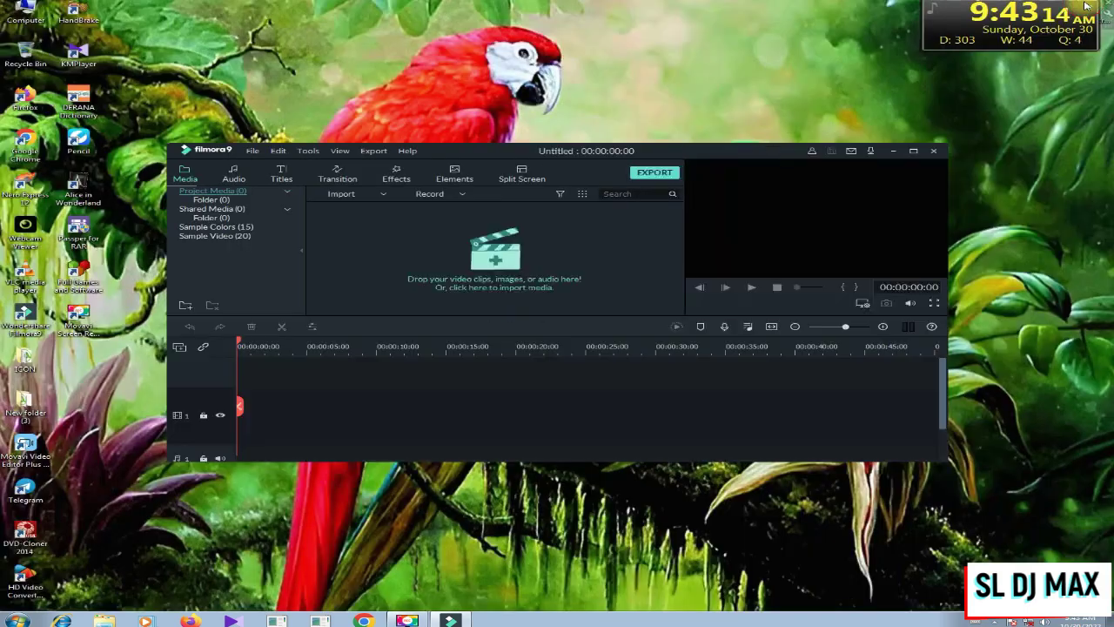
double_click(29, 10)
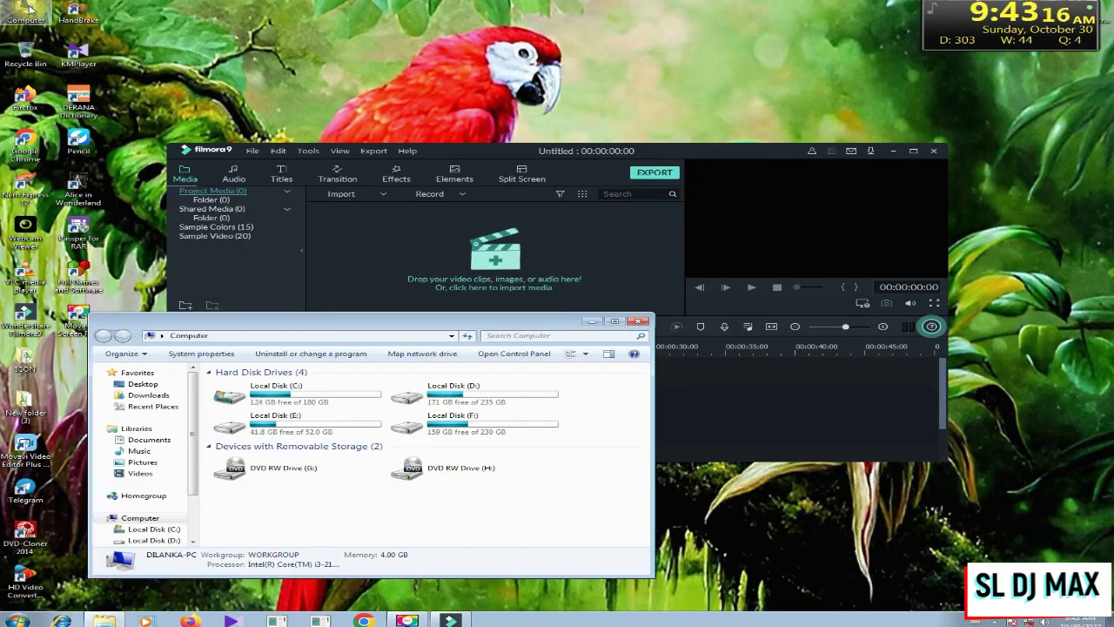
left_click(500, 257)
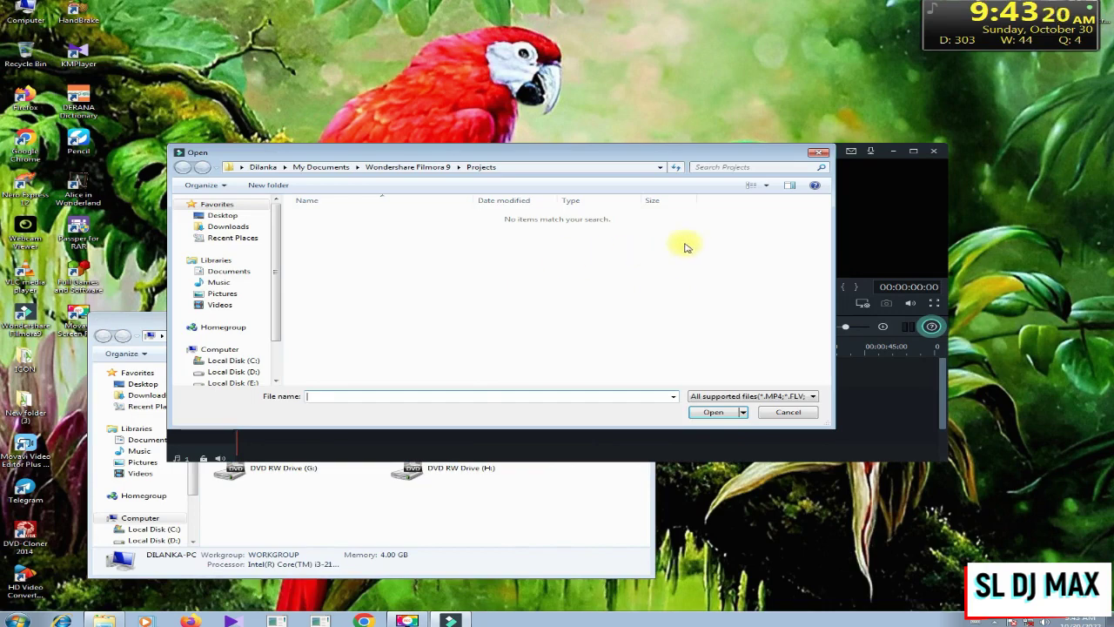
left_click(818, 152)
left_click(400, 496)
double_click(448, 393)
double_click(264, 422)
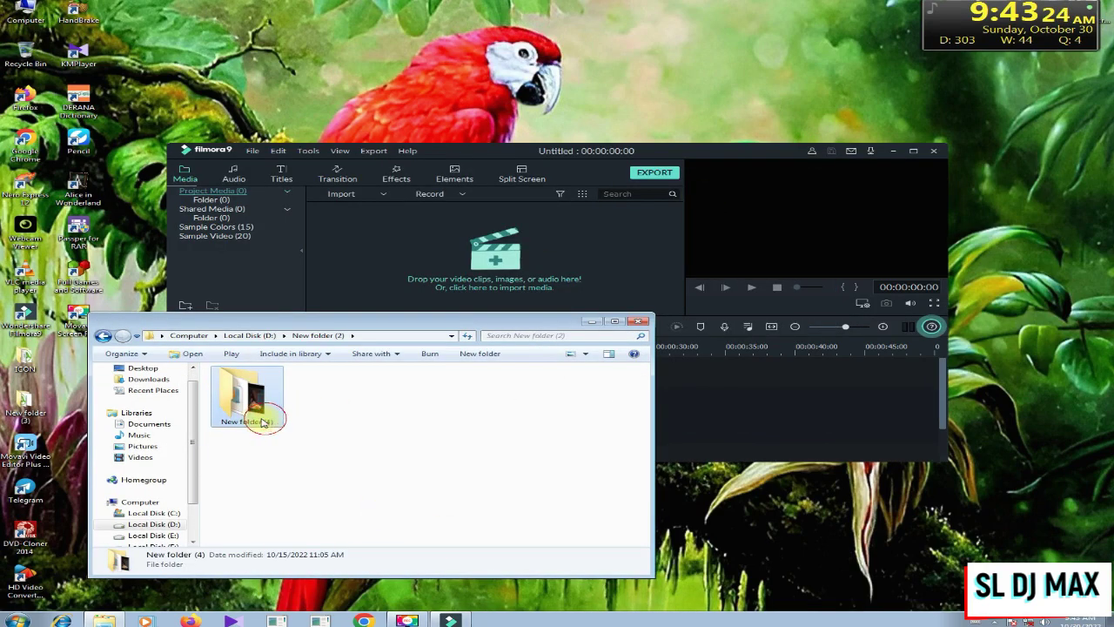
key("BackSpace")
left_click(246, 407)
double_click(247, 407)
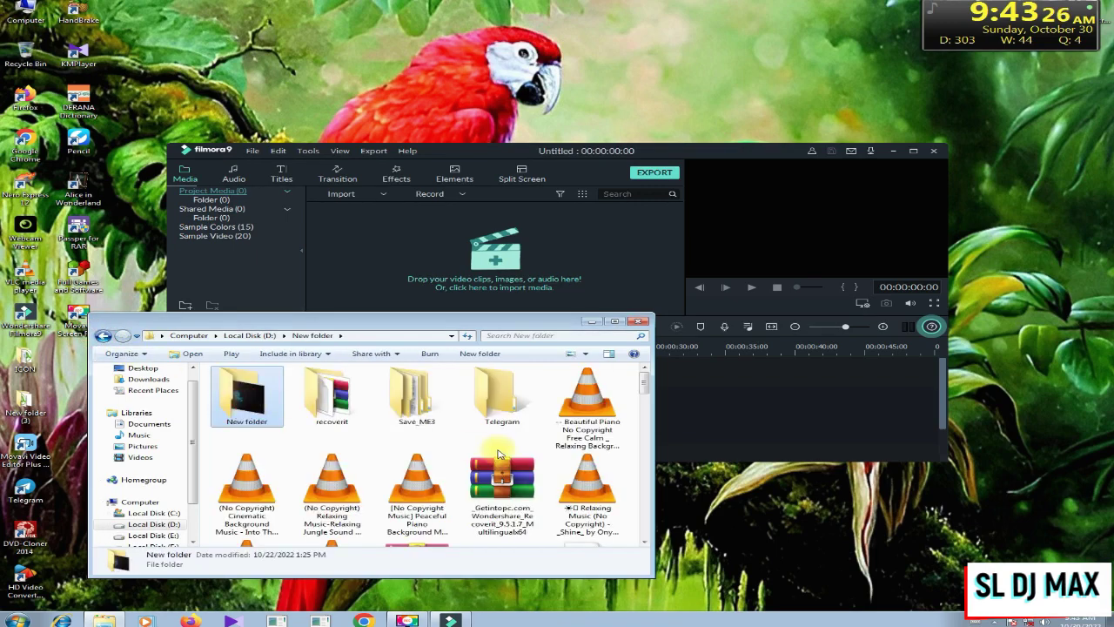
- Import the video Nature - 105936 from the folder into the project media and maximize the editor window
left_click_drag(642, 370, 644, 444)
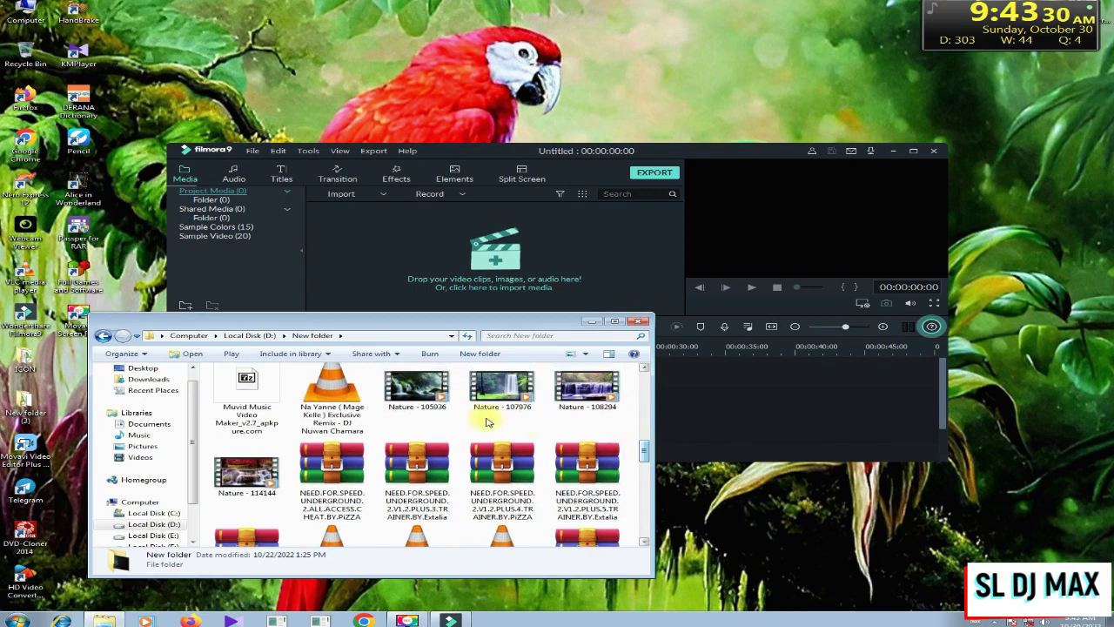
left_click_drag(416, 383, 544, 288)
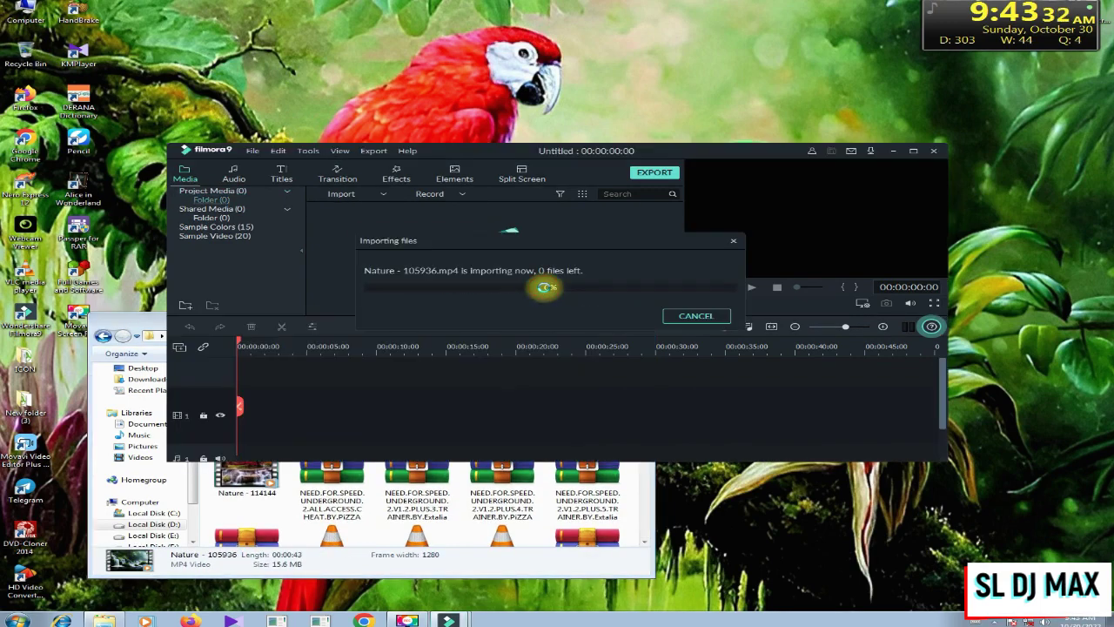
left_click(913, 150)
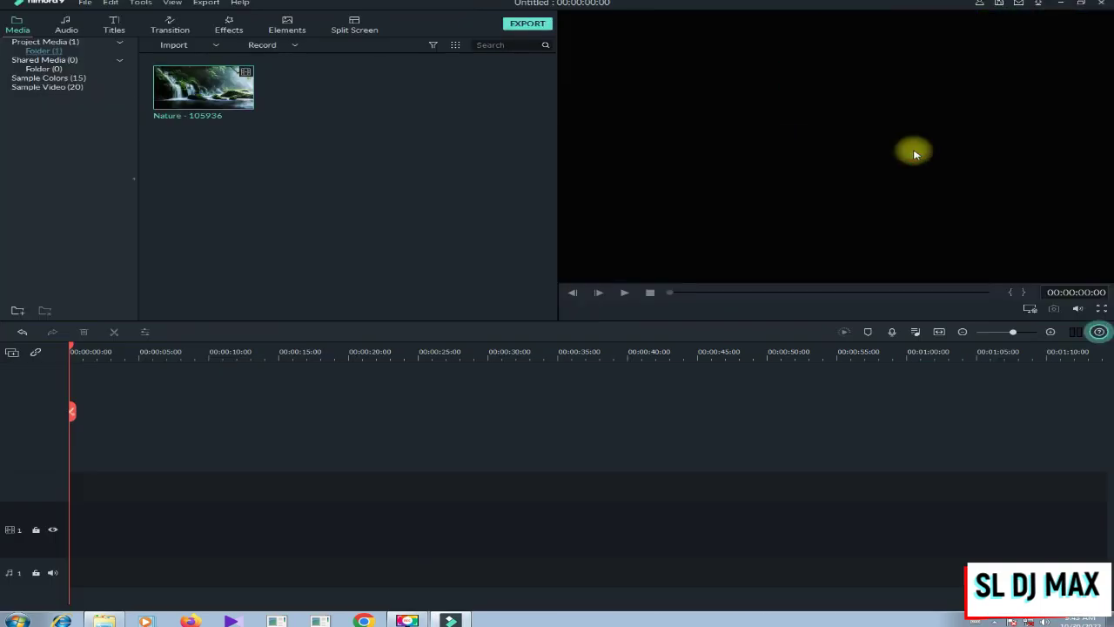
- Place Nature - 105936 at the start of video track 1, keep the 1920 x 1080 25fps project settings, and fit the timeline
left_click_drag(230, 94, 70, 527)
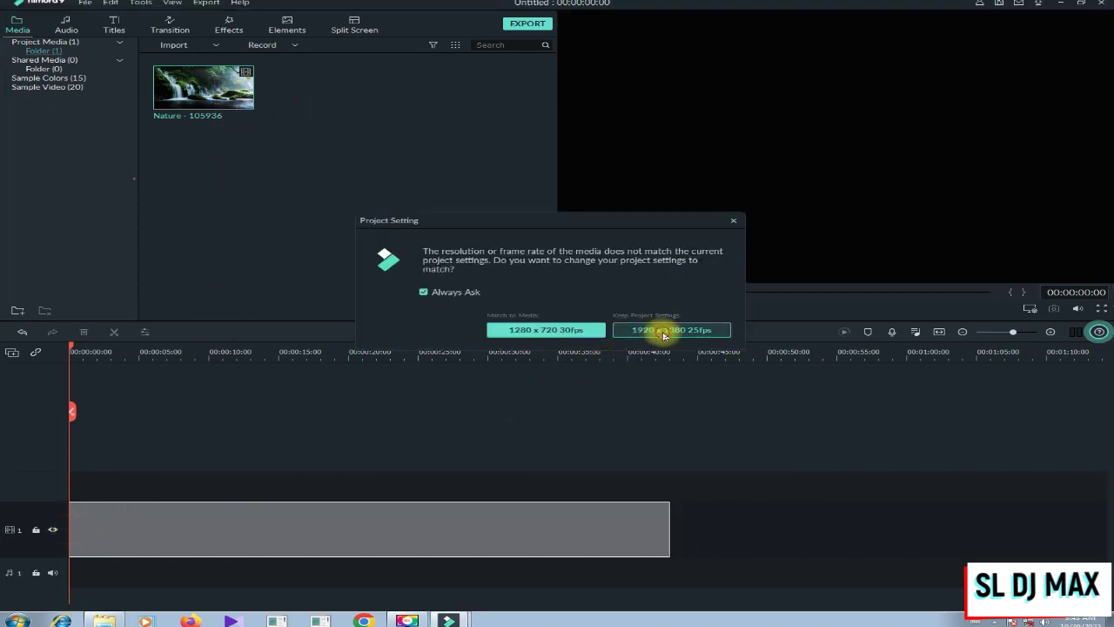
left_click(663, 330)
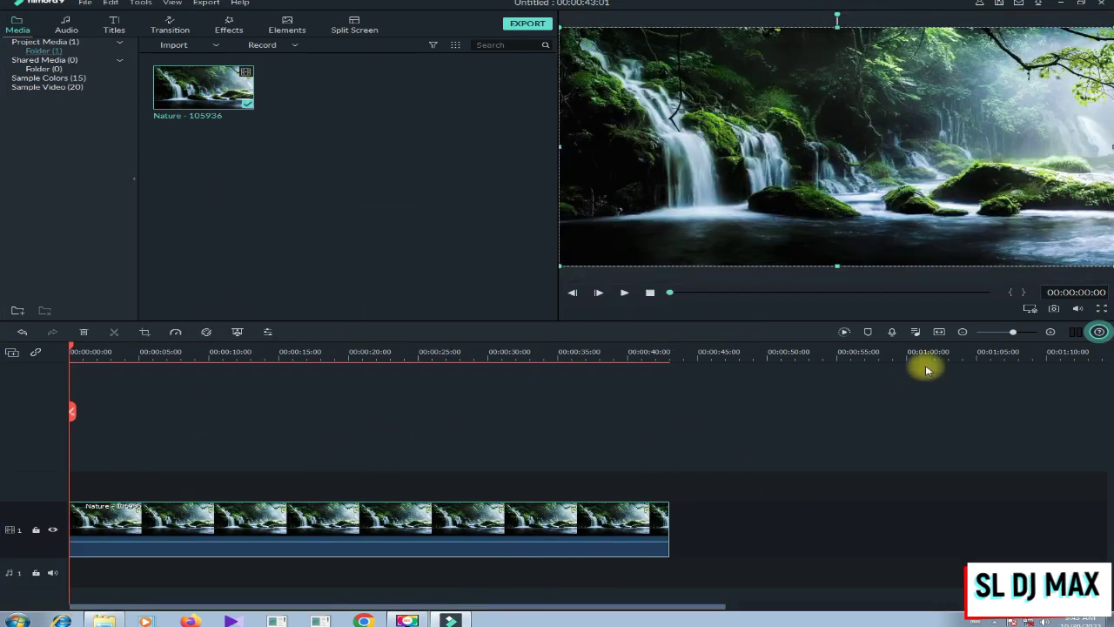
left_click(940, 331)
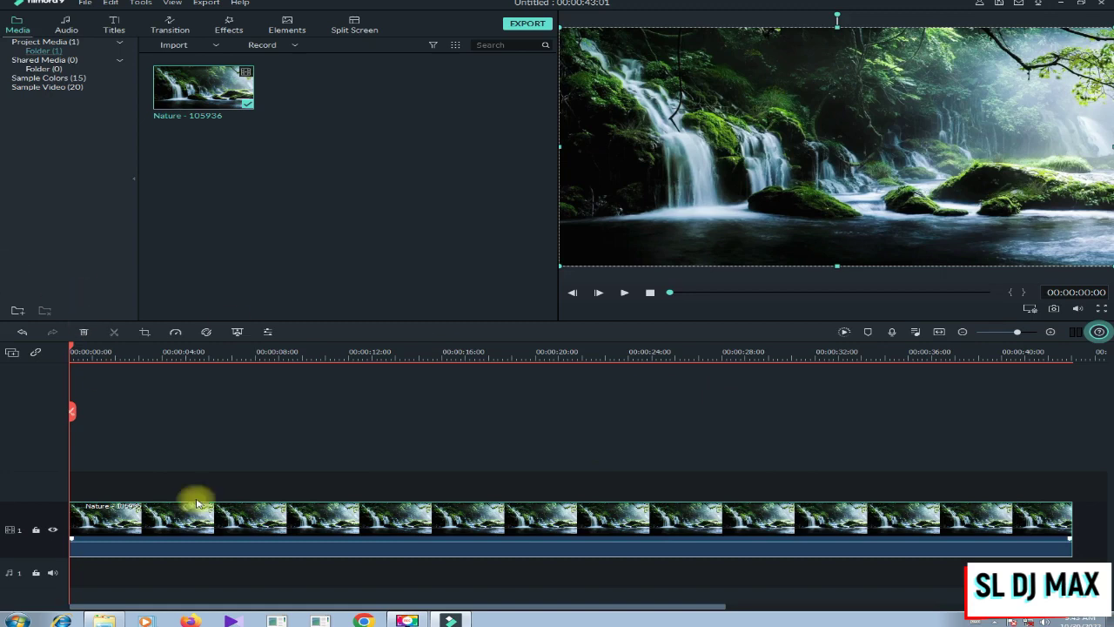
- Split the Nature - 105936 clip on video track 1 at 00:00:03:00
key("space")
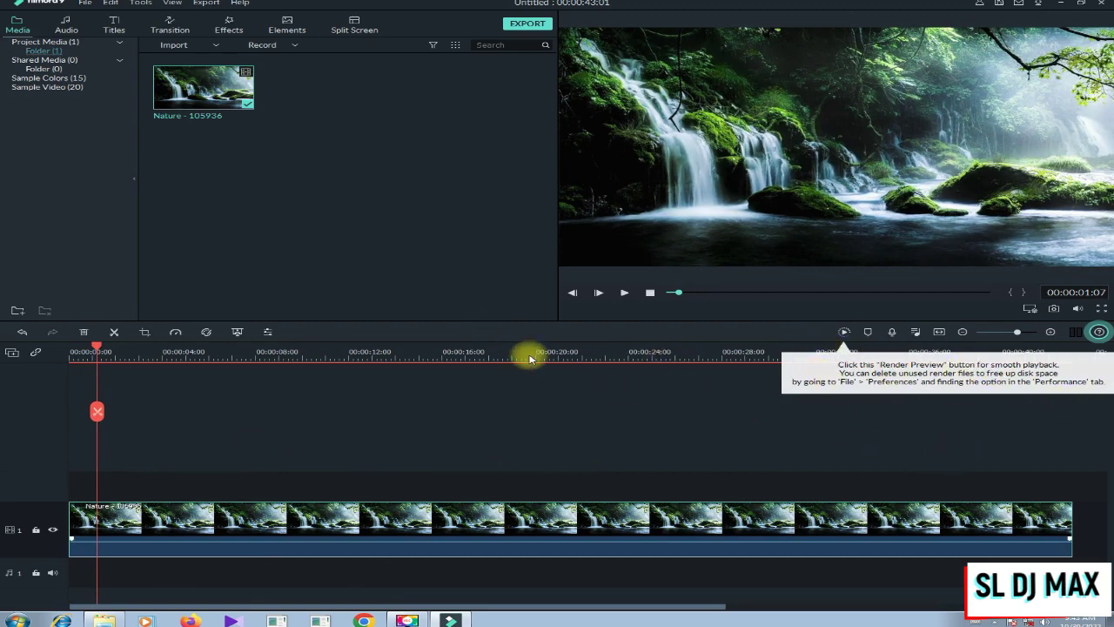
scroll(604, 351, "up", 1)
scroll(726, 346, "up", 2)
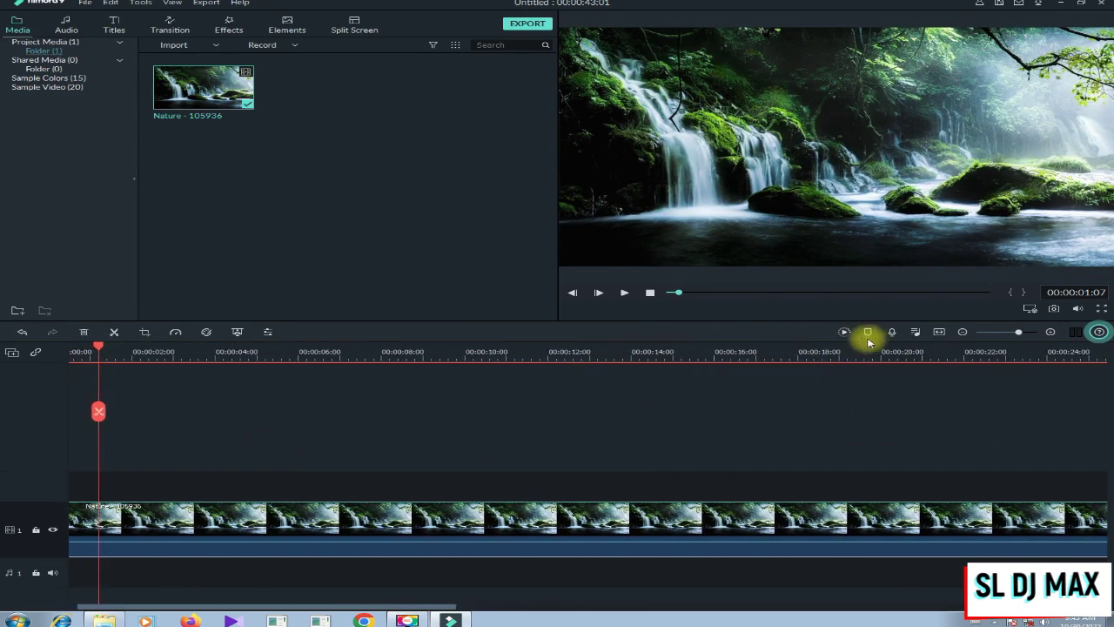
scroll(442, 356, "up", 3)
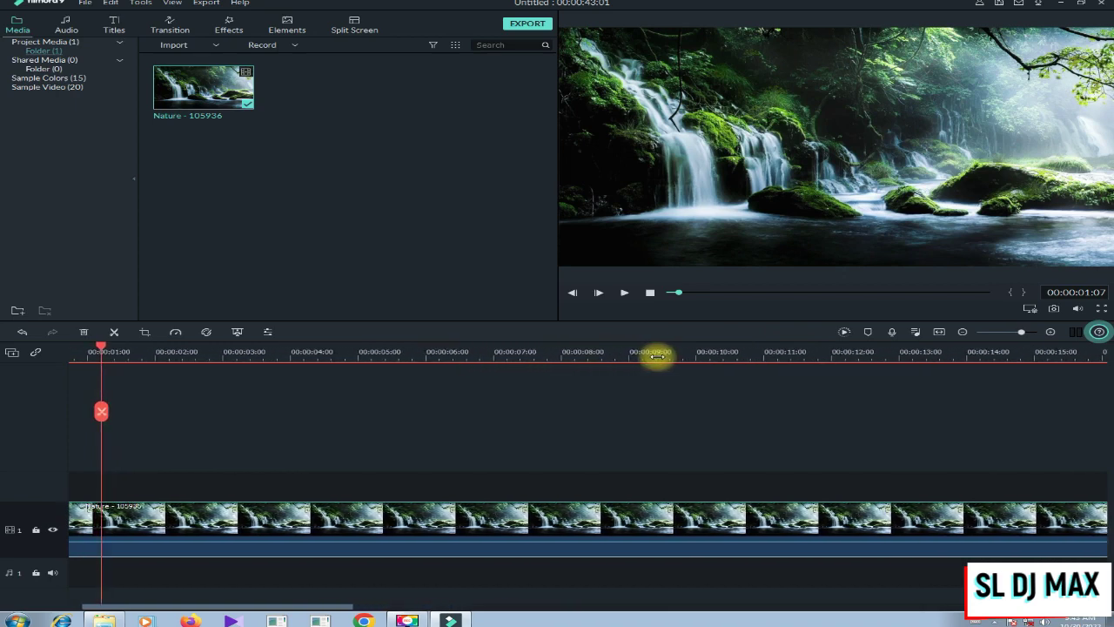
scroll(447, 355, "up", 3)
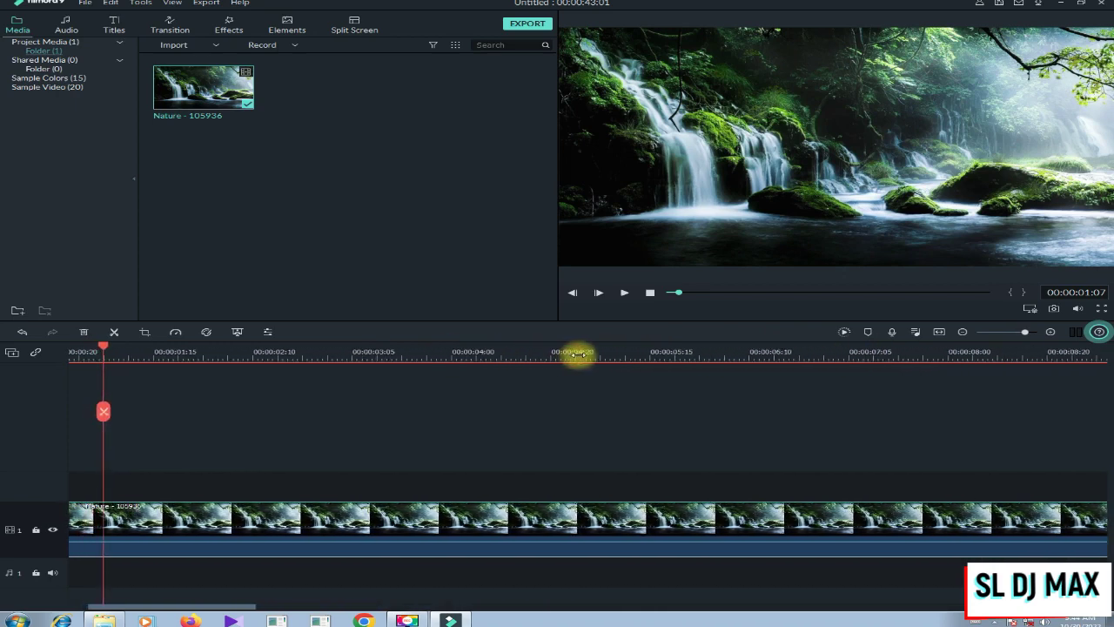
scroll(392, 350, "up", 4)
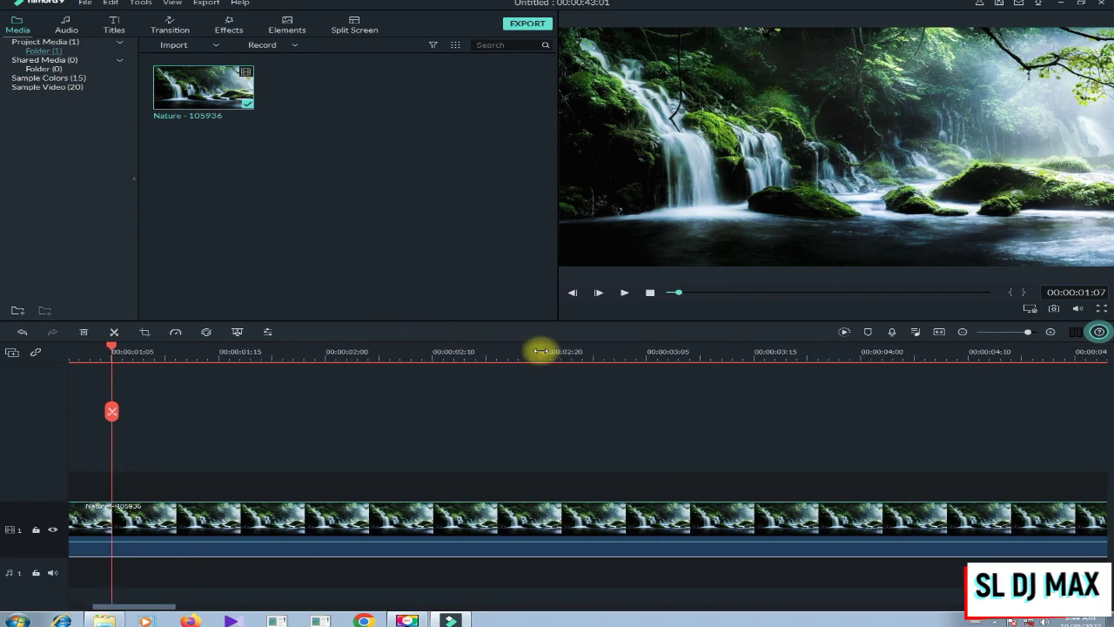
left_click(636, 351)
left_click_drag(122, 607, 145, 606)
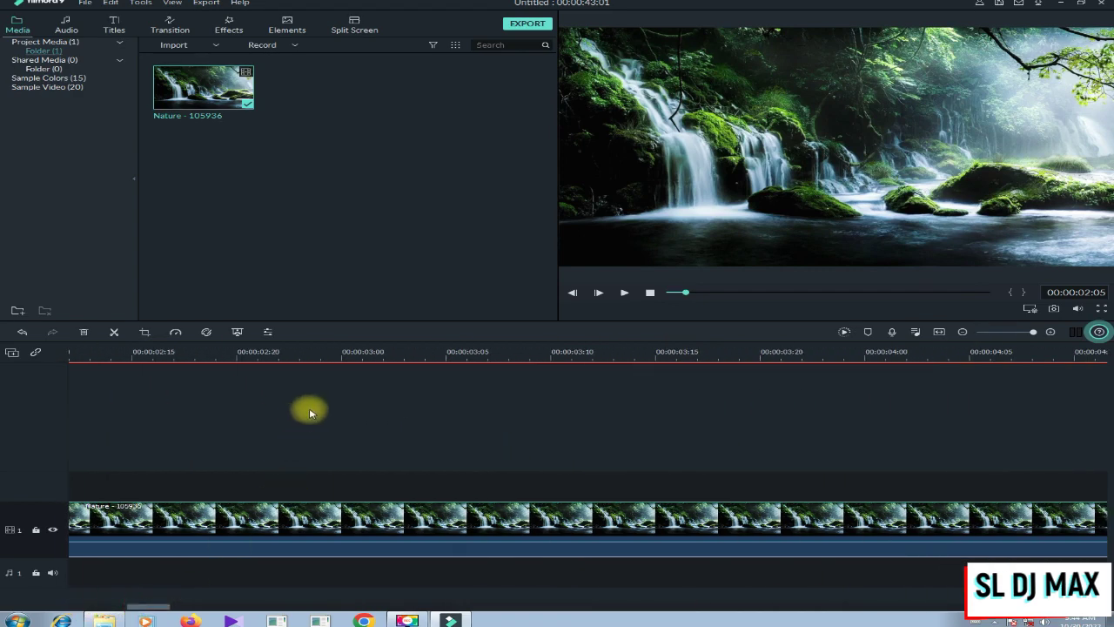
left_click(340, 350)
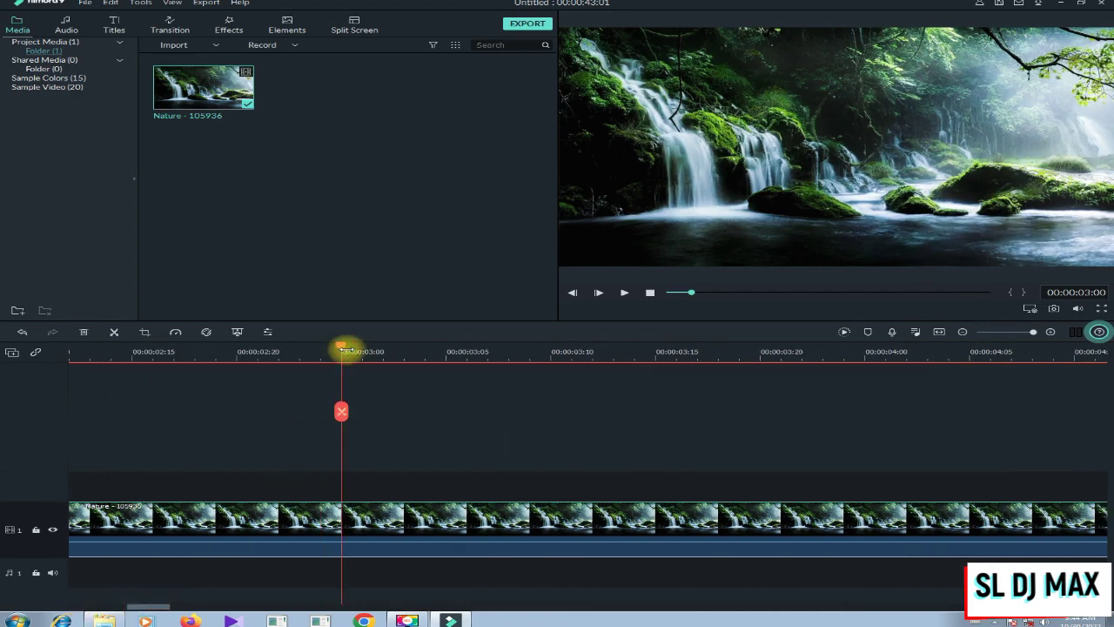
left_click(340, 411)
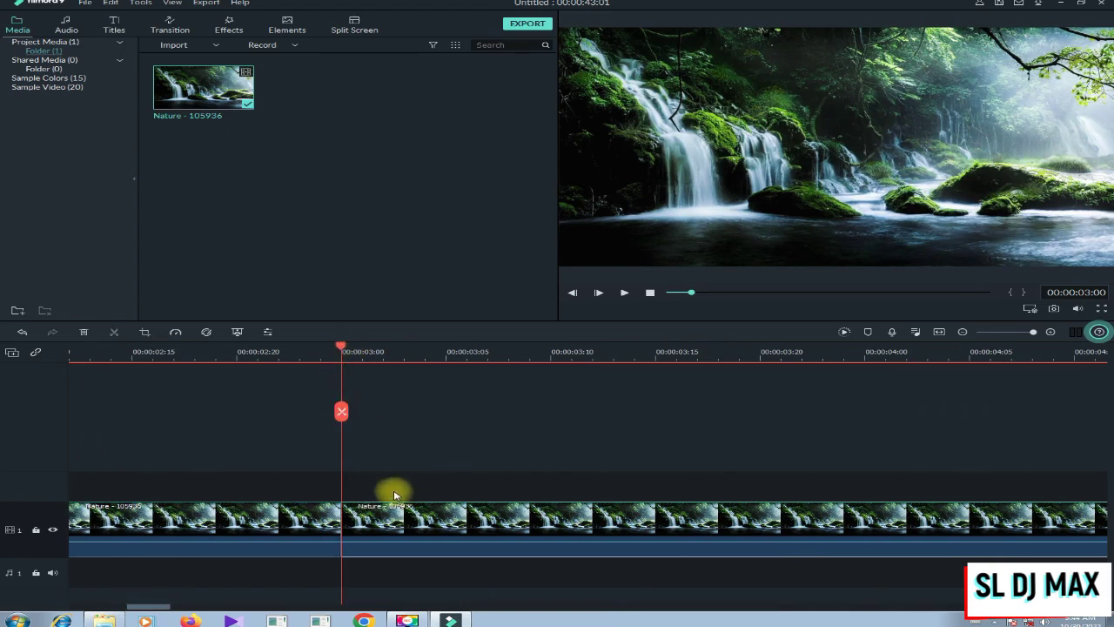
- Split the clip again three frames after the first cut, at 00:00:03:03
left_click(362, 351)
key("Right")
key("Right")
key("Left")
key("Left")
key("Left")
key("Left")
key("Right")
left_click(362, 386)
key("Right")
left_click(404, 414)
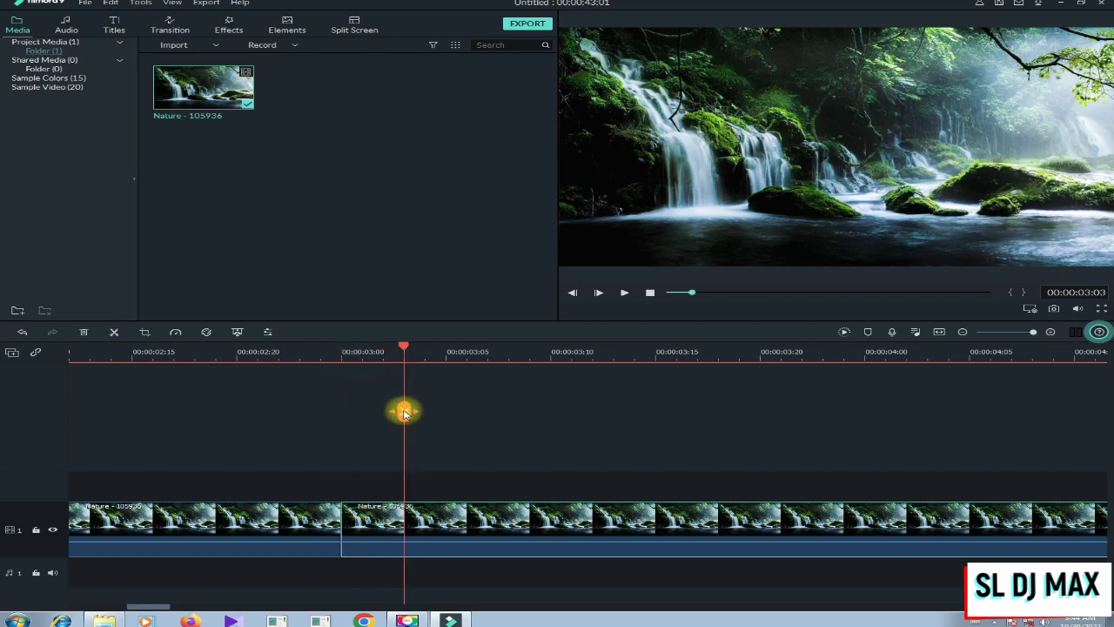
- Cut another three-frame segment by splitting the clip at 00:00:03:06
key("Right")
key("Right")
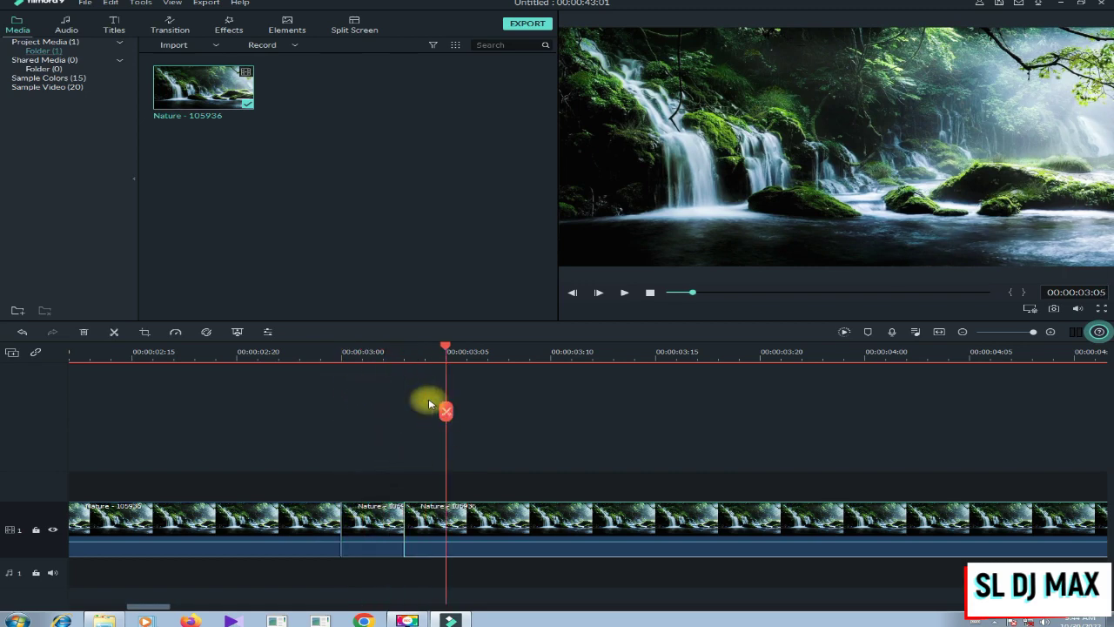
left_click(467, 411)
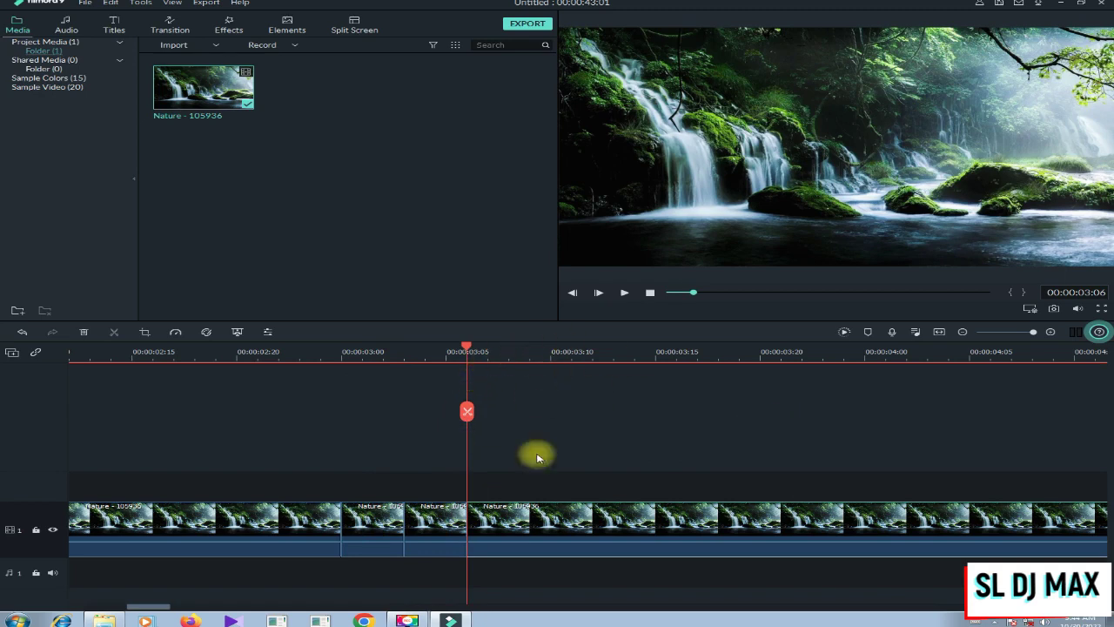
- Continue splitting the clip every three frames from 00:00:03:09 through 00:00:03:24
mouse_move(529, 544)
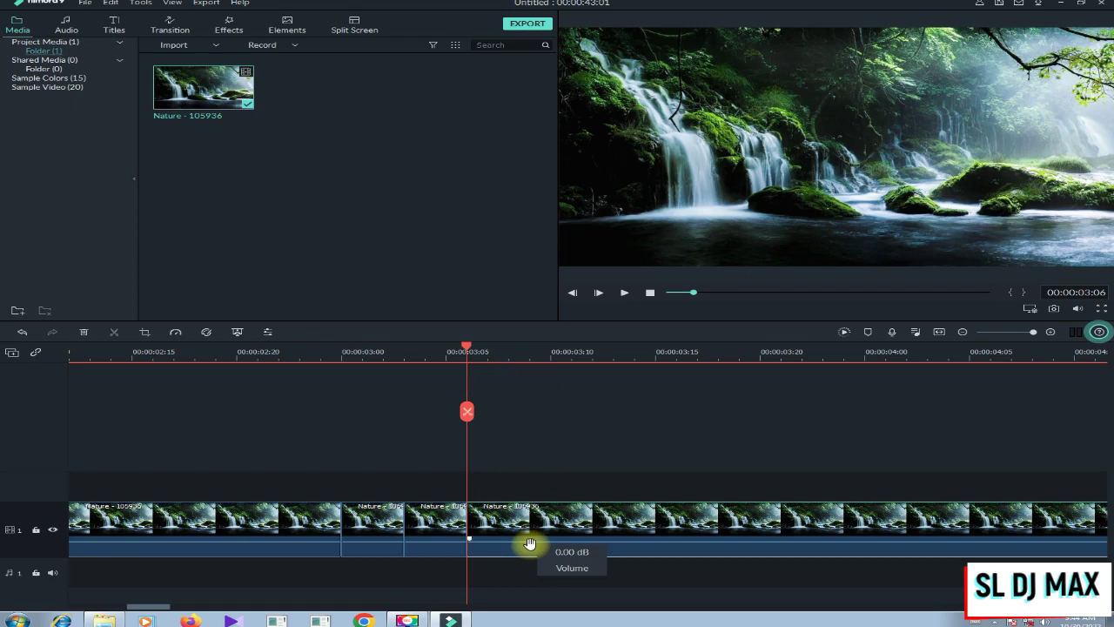
key("Right")
key("Right")
key("Right")
left_click(526, 407)
left_click_drag(526, 407, 720, 414)
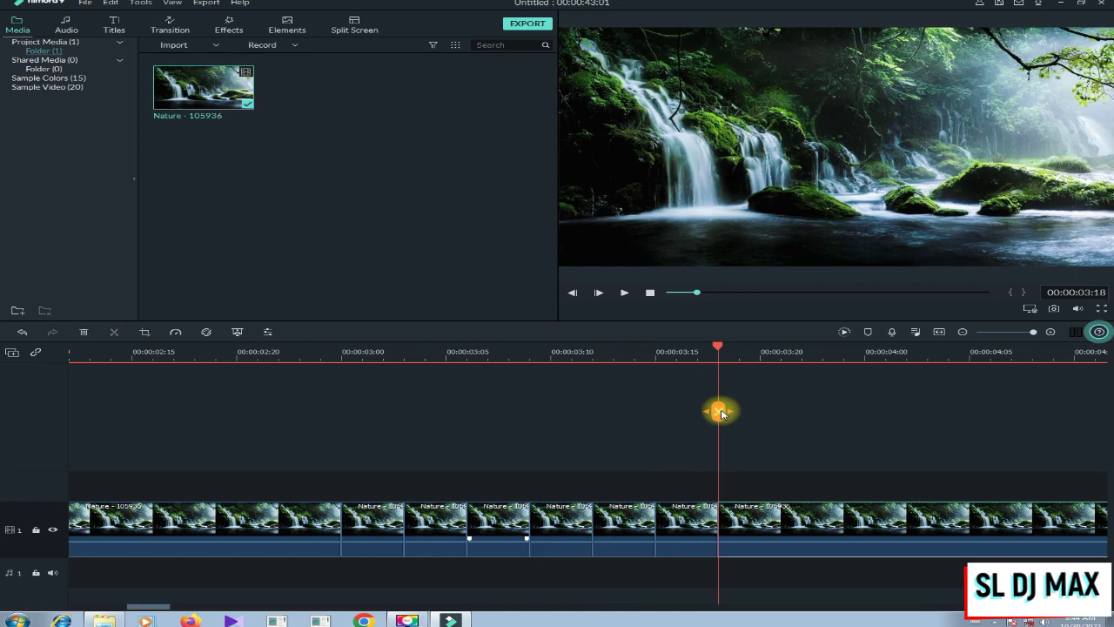
left_click_drag(720, 413, 837, 422)
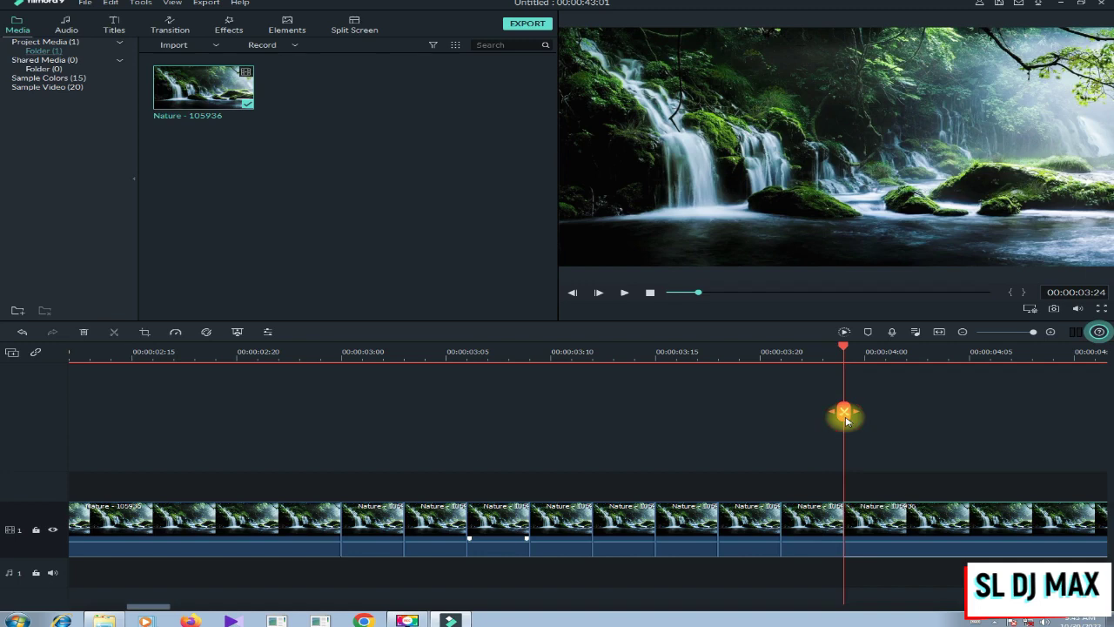
left_click(379, 520)
left_click(849, 518)
left_click(554, 515)
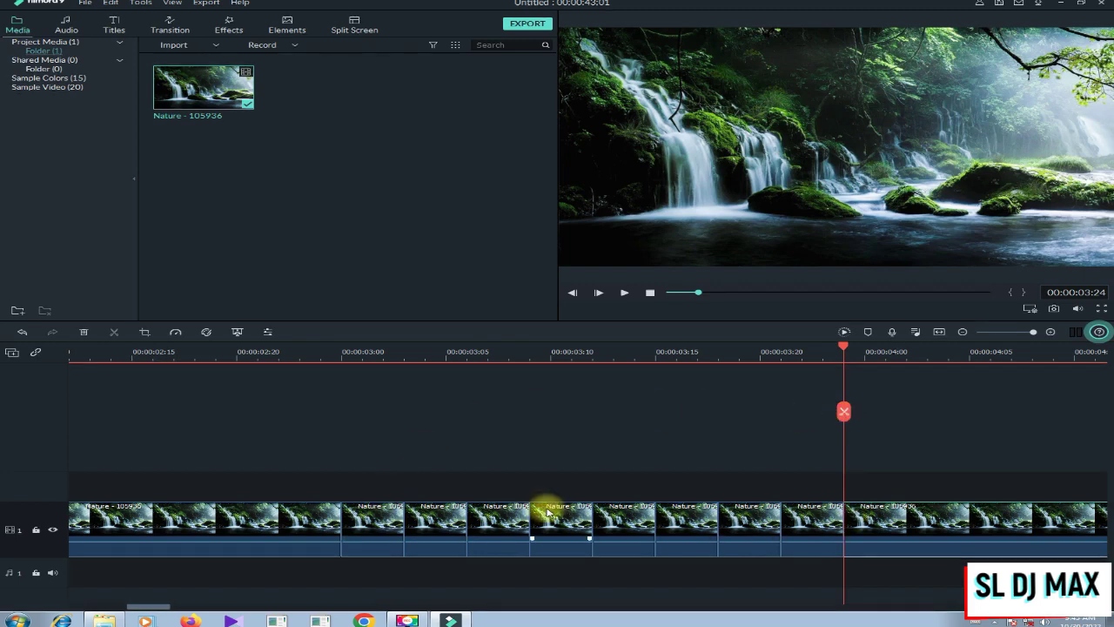
left_click(595, 515)
left_click(470, 515)
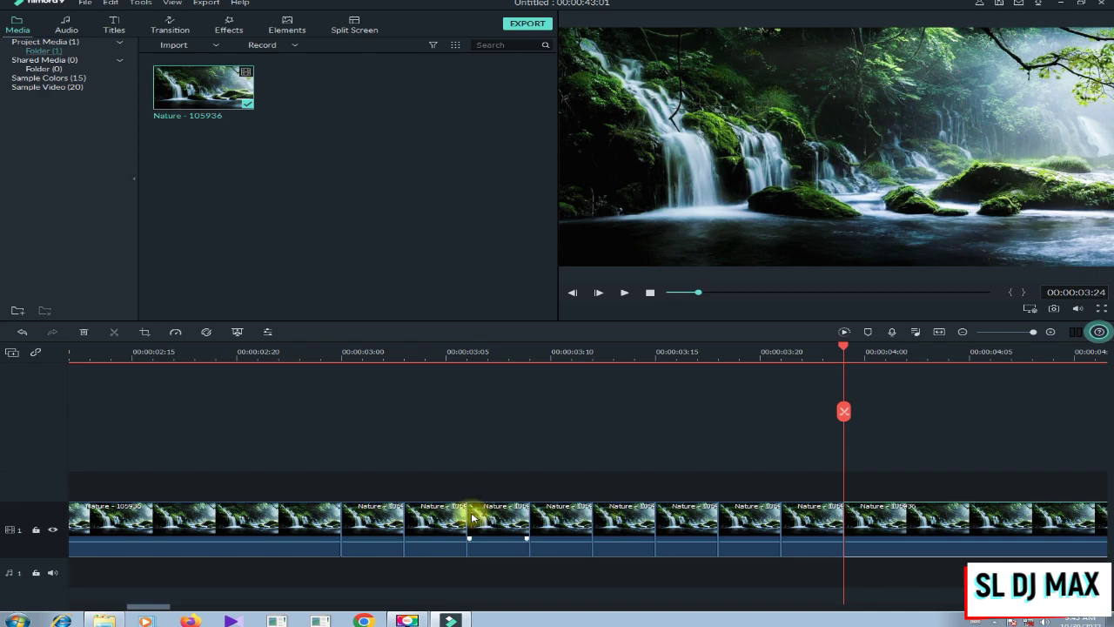
left_click(370, 385)
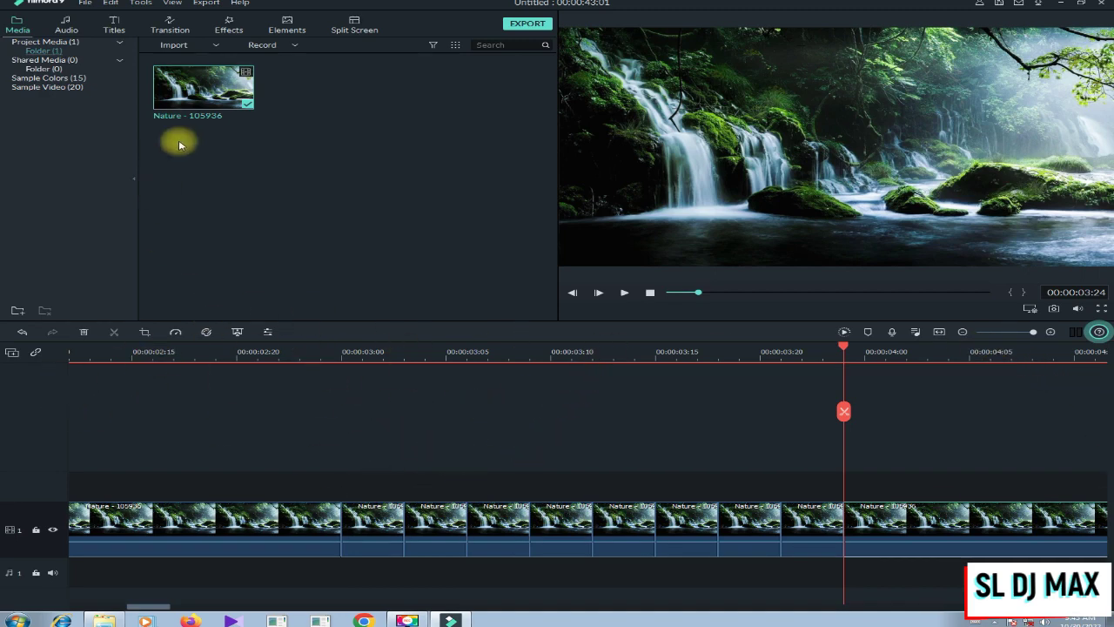
- Search the transitions for "flash" and apply Flash to the short segment between 00:00:03:03 and 00:00:03:06
left_click(225, 24)
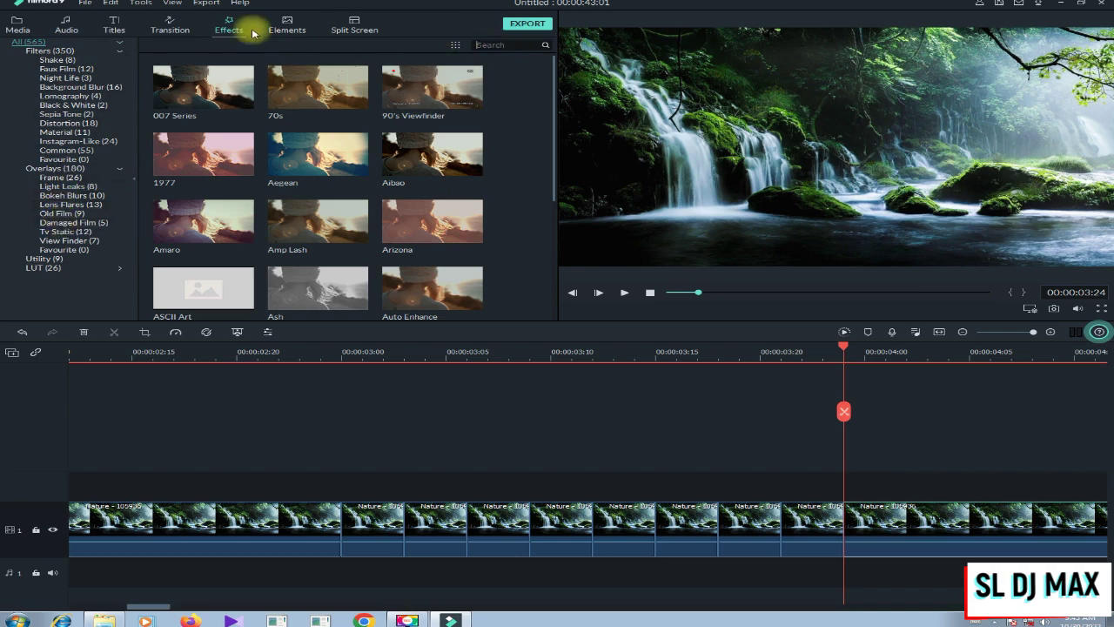
left_click(169, 24)
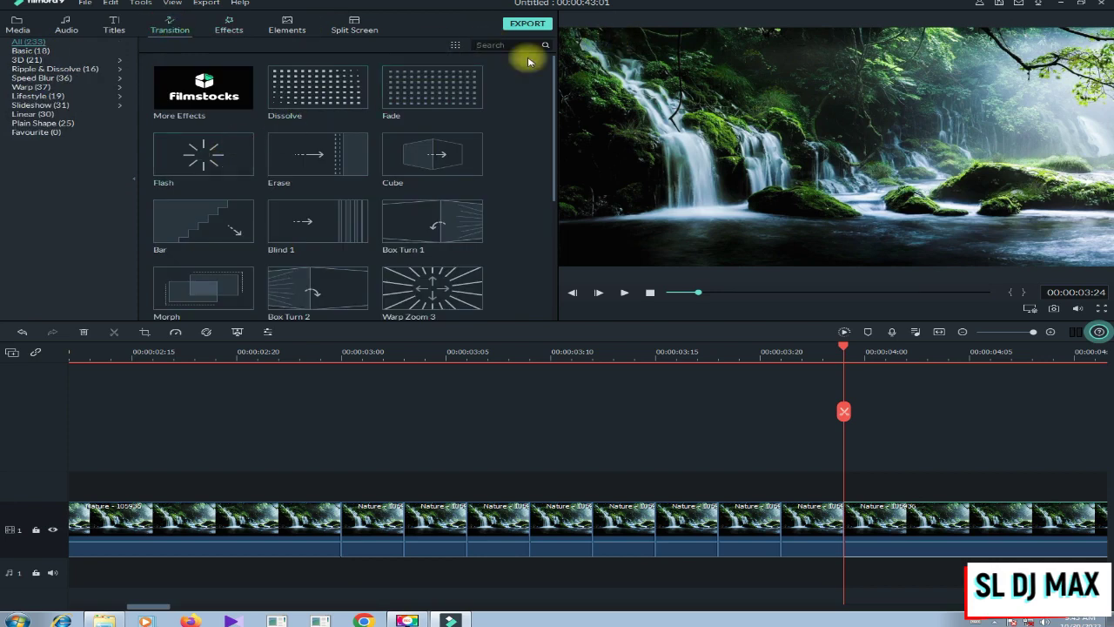
type("flash")
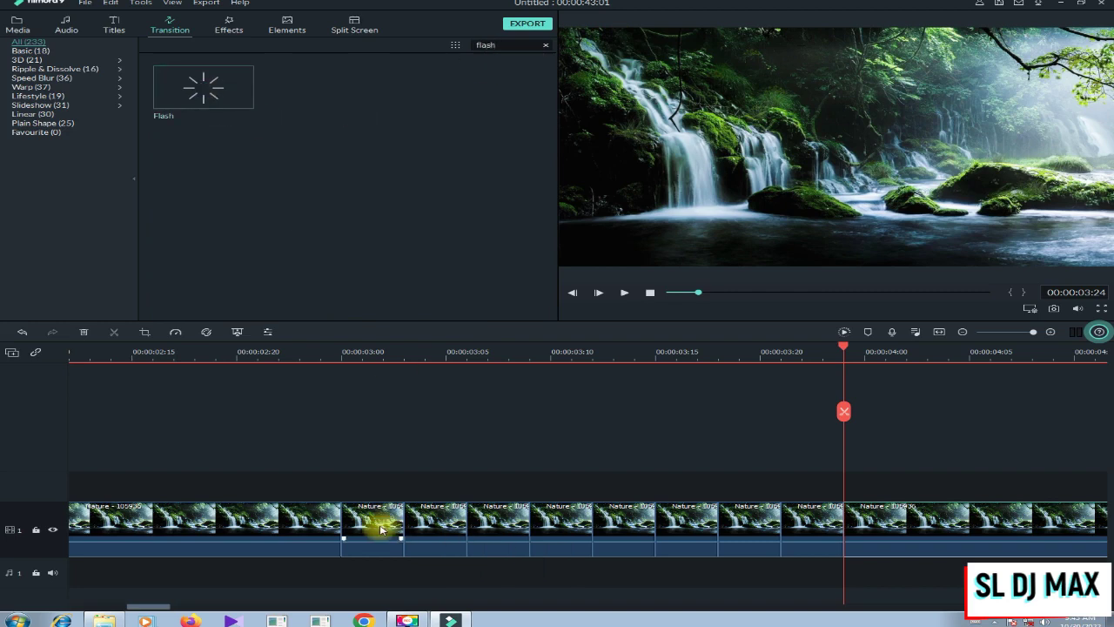
left_click_drag(231, 77, 427, 525)
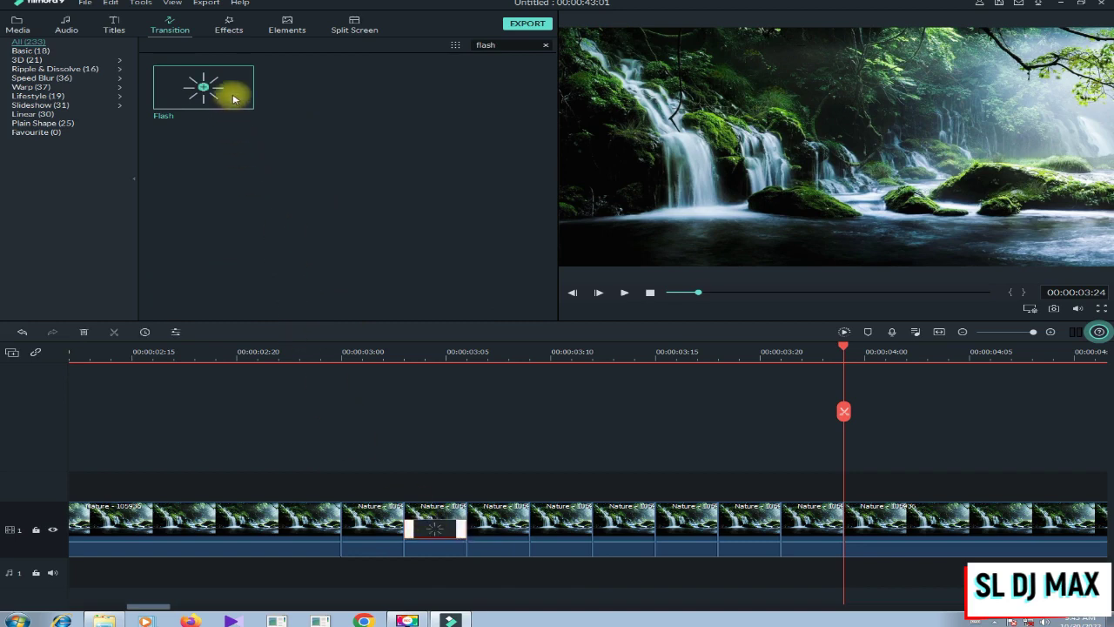
- Apply the Flash transition to the three-frame segments starting at 00:00:03:09, 00:00:03:15 and 00:00:03:21
left_click_drag(494, 431, 567, 528)
left_click_drag(228, 96, 666, 518)
left_click_drag(226, 94, 809, 510)
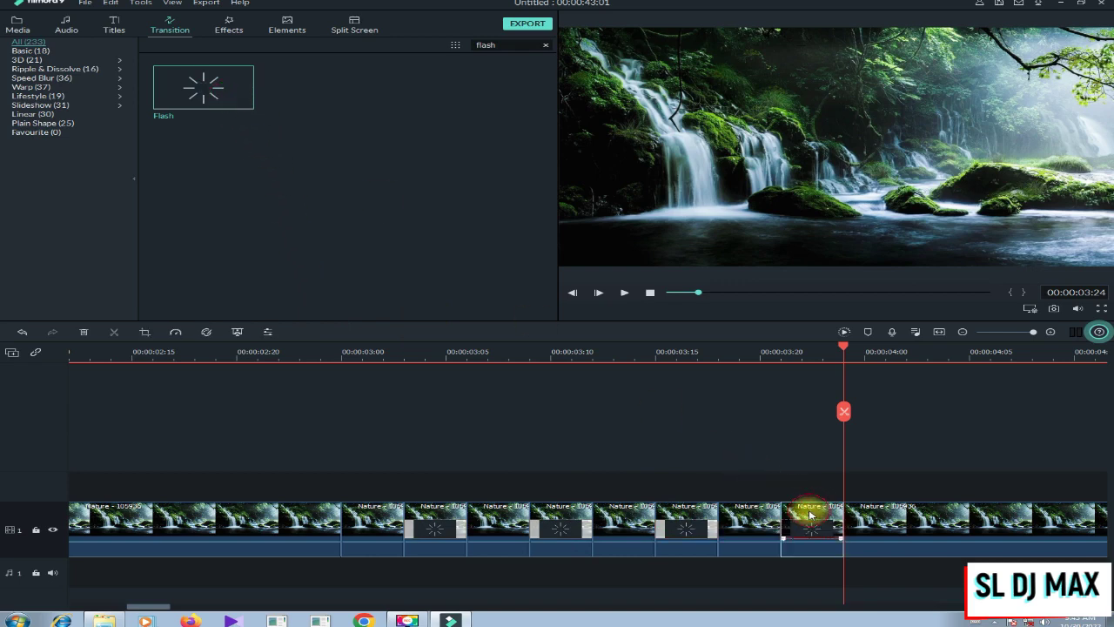
- Open Pan & Zoom for the segment starting at 00:00:03:00, swap its start and end frames, and enlarge the start frame
left_click(355, 524)
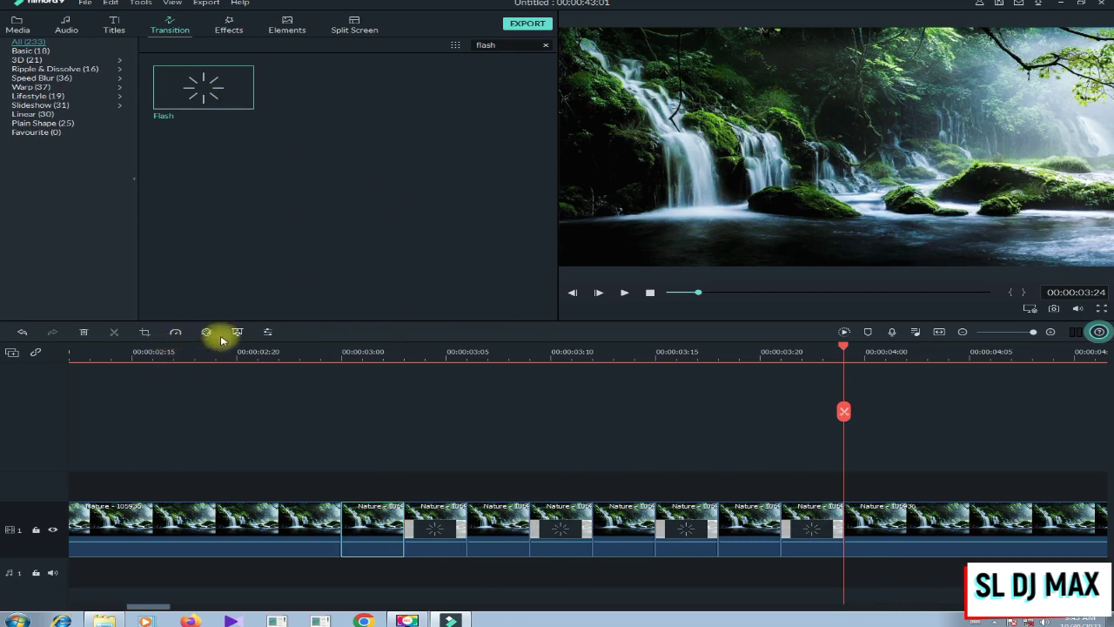
left_click(484, 527)
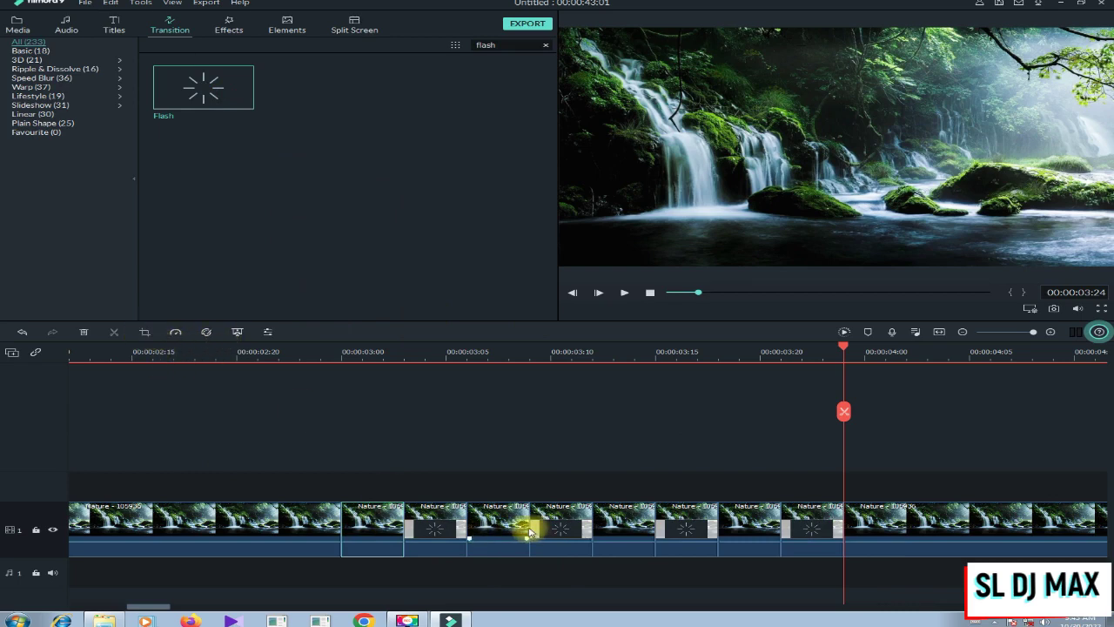
left_click(146, 332)
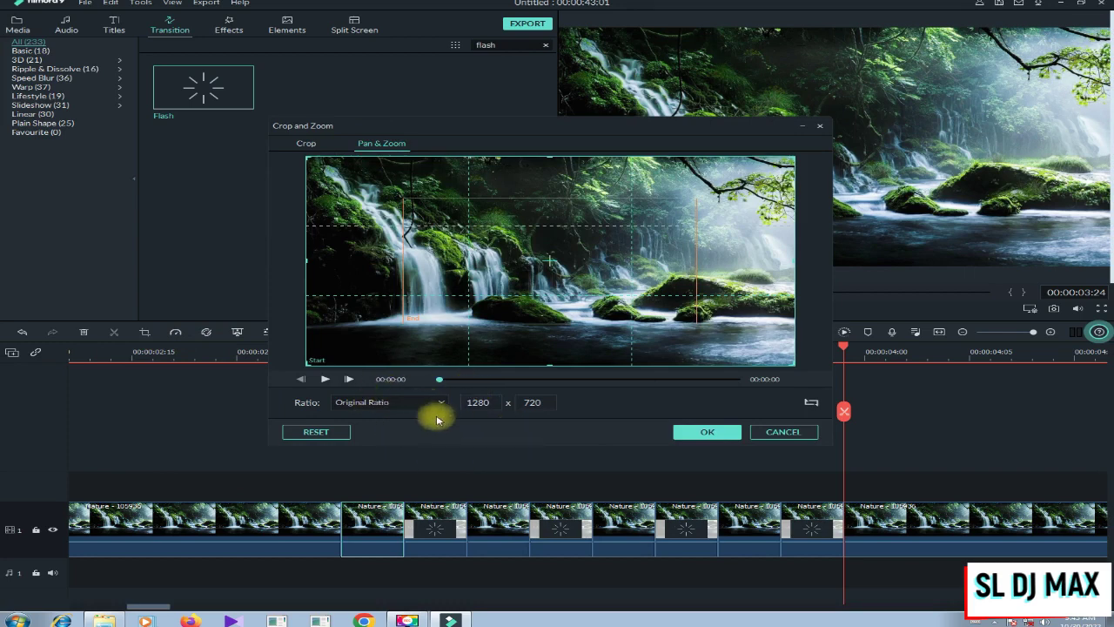
left_click(810, 400)
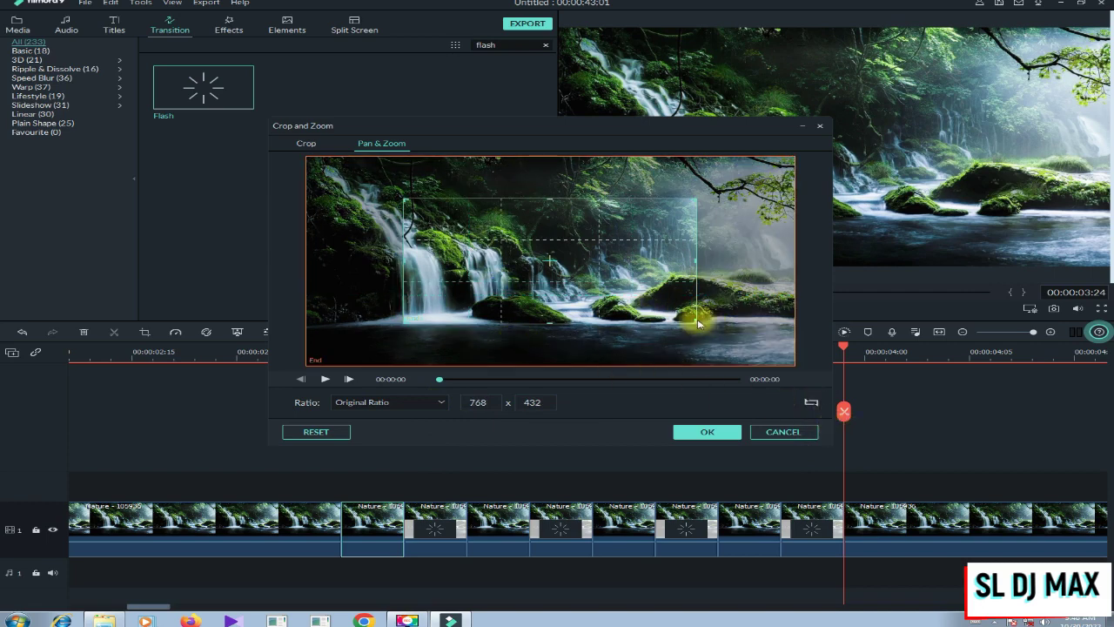
mouse_move(697, 318)
left_mouse_down()
mouse_move(723, 332)
mouse_move(698, 318)
left_mouse_up()
left_click_drag(555, 322, 559, 353)
left_click(661, 320)
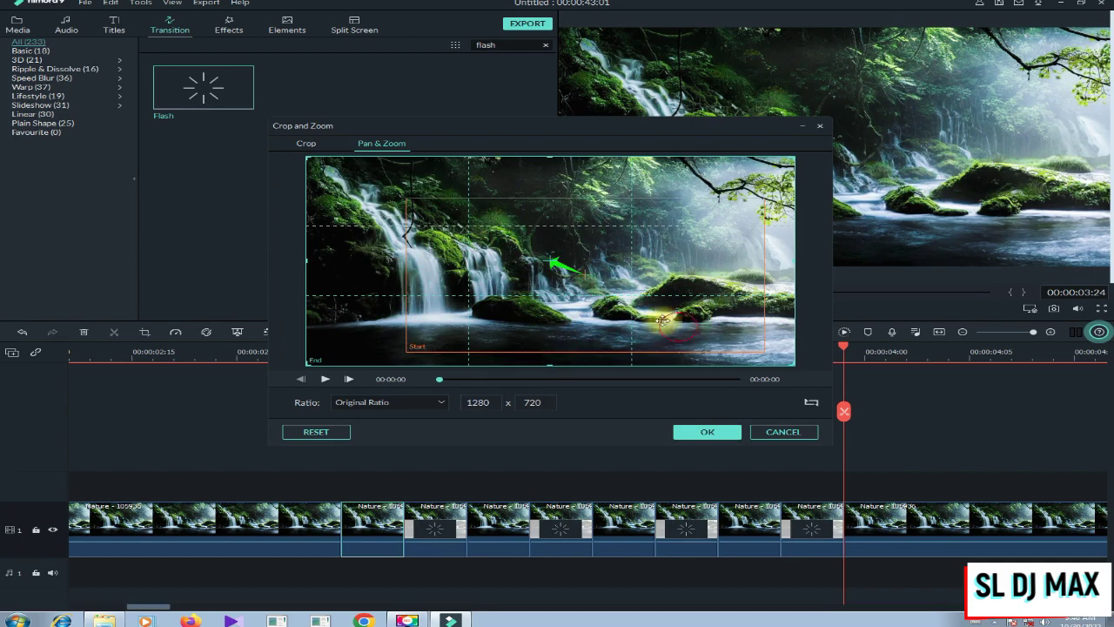
- Shrink and centre the segment's end frame, set its width to 1000, and apply the pan and zoom
left_click_drag(794, 365, 729, 339)
mouse_move(567, 274)
left_mouse_down()
mouse_move(573, 285)
mouse_move(559, 279)
left_mouse_up()
left_click_drag(553, 337, 557, 342)
left_click_drag(678, 323, 680, 322)
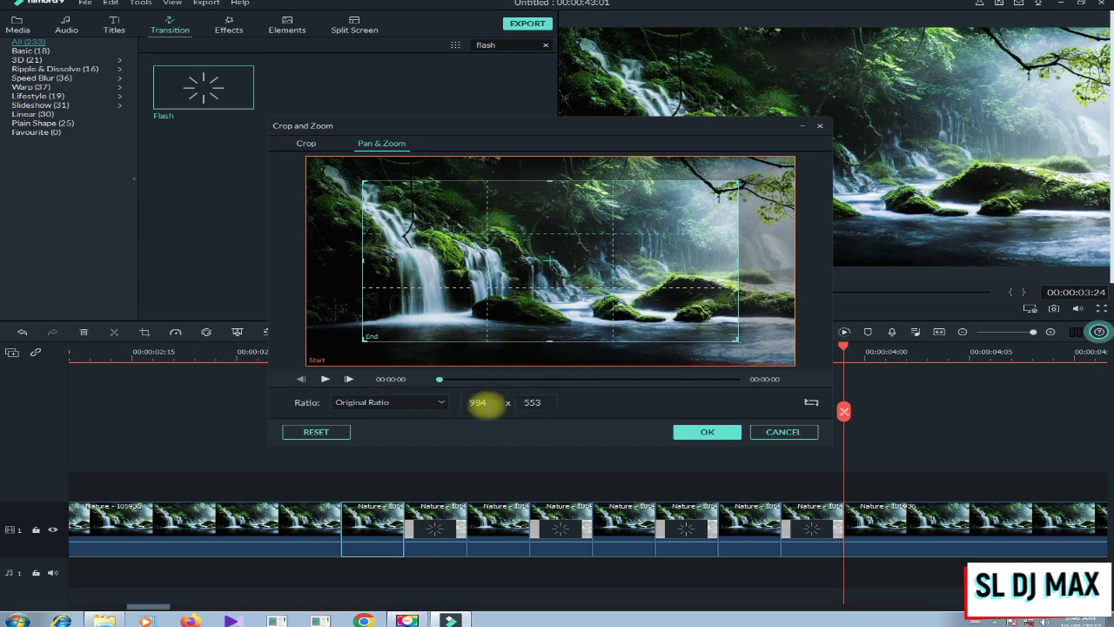
double_click(490, 404)
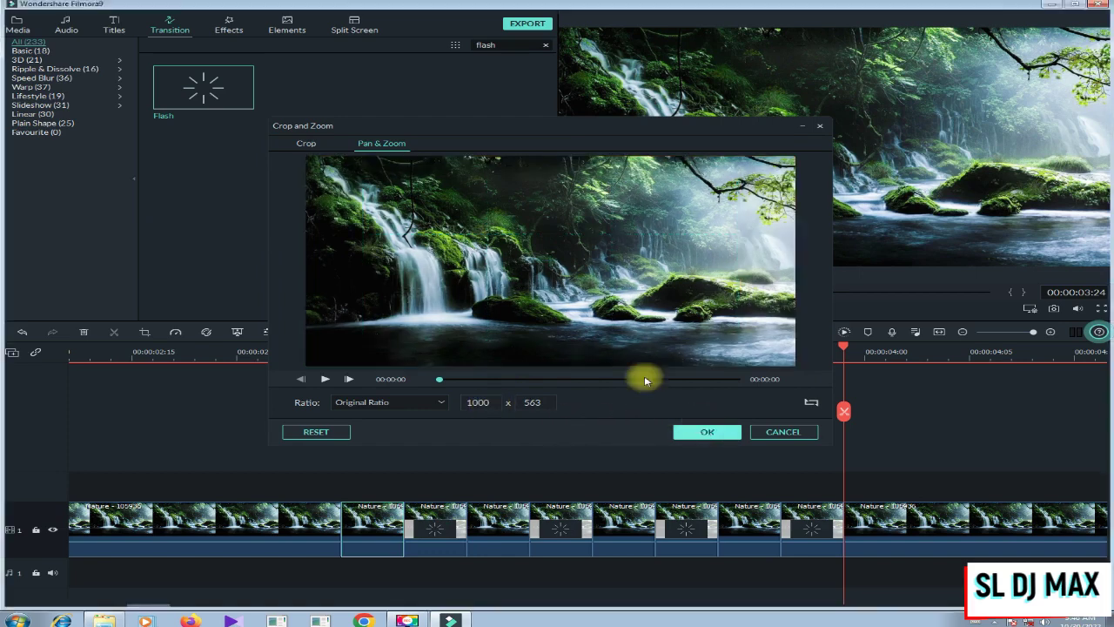
left_click(706, 431)
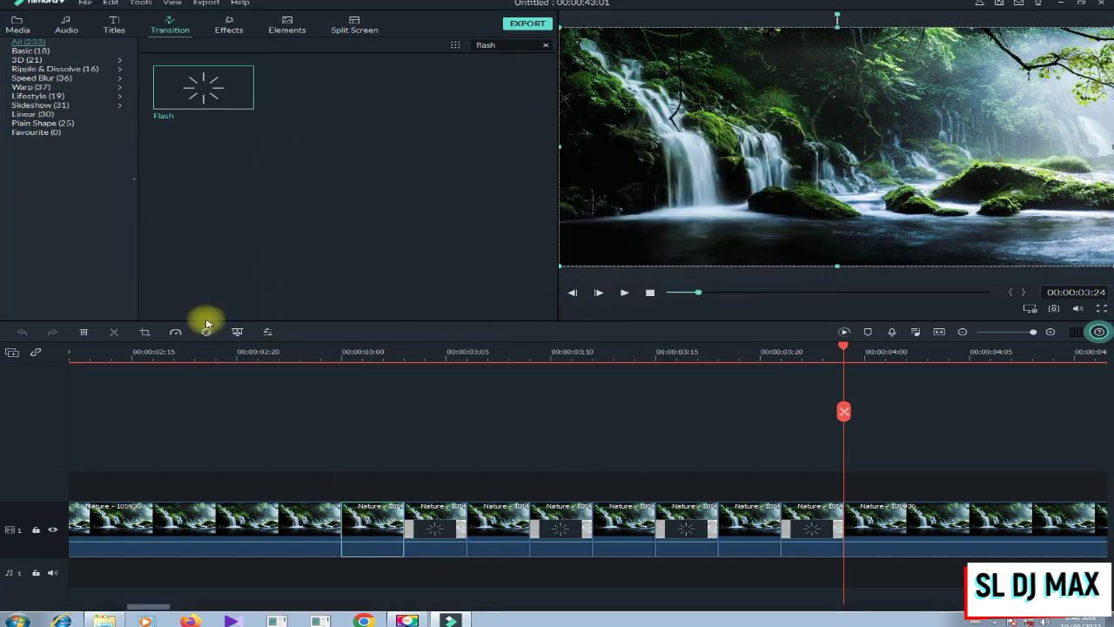
- Reopen the first segment's pan and zoom, swap the start and end frames, centre the smaller start frame, and apply
left_click(147, 332)
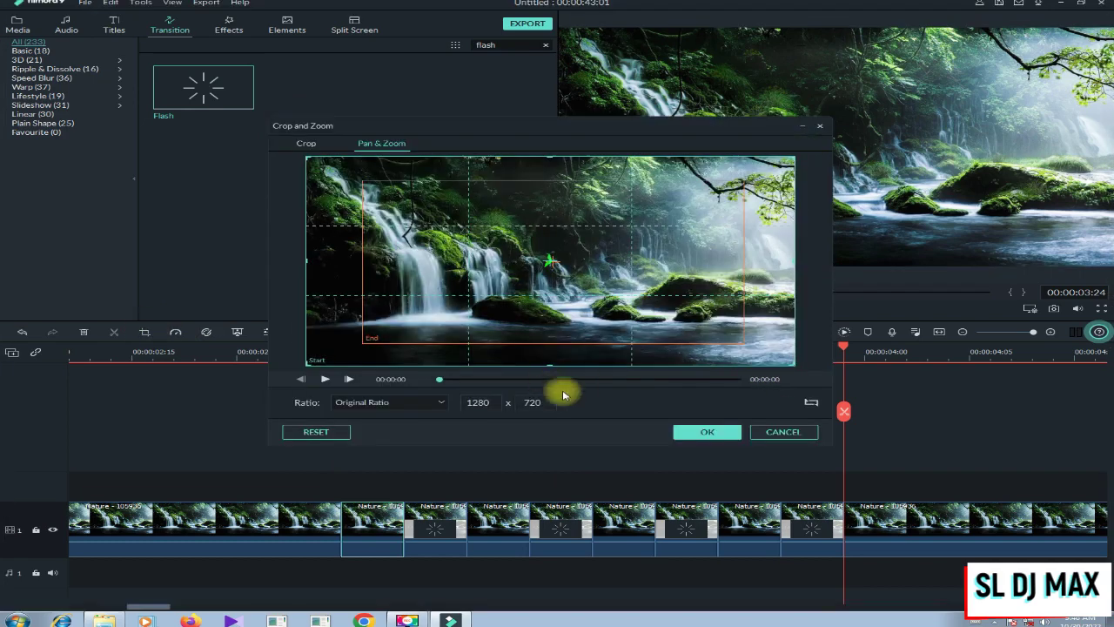
left_click(807, 403)
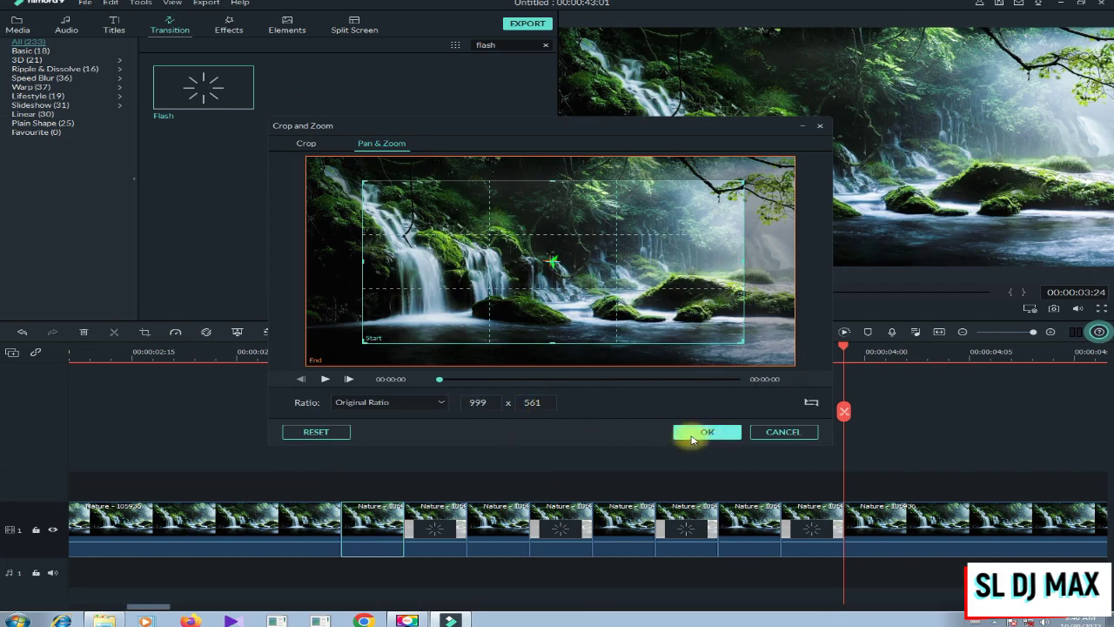
left_click_drag(598, 297, 594, 294)
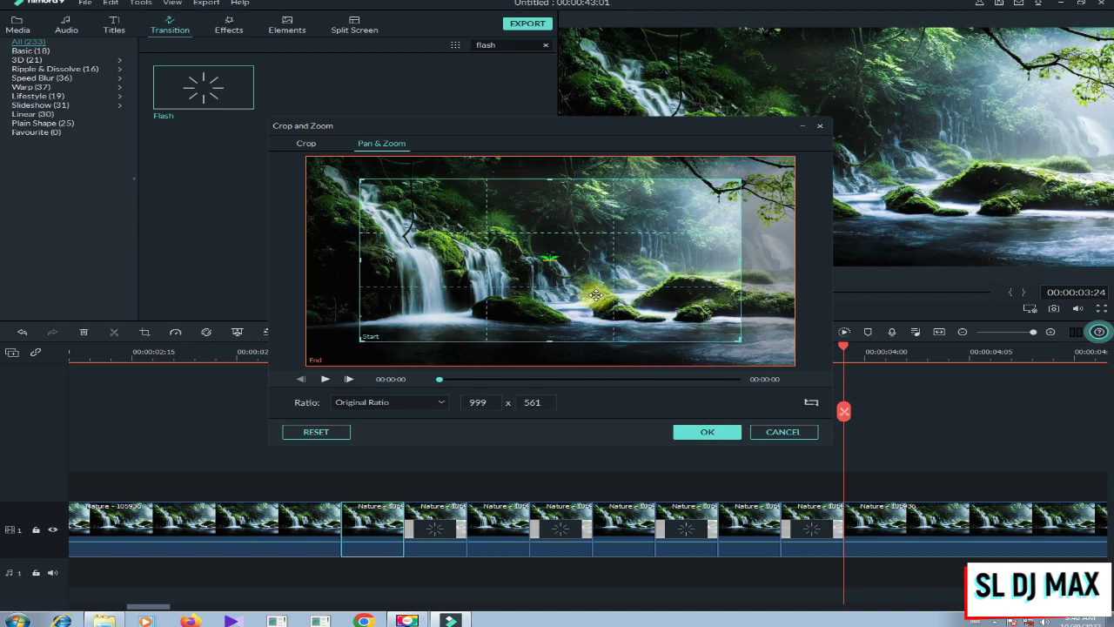
left_click(707, 431)
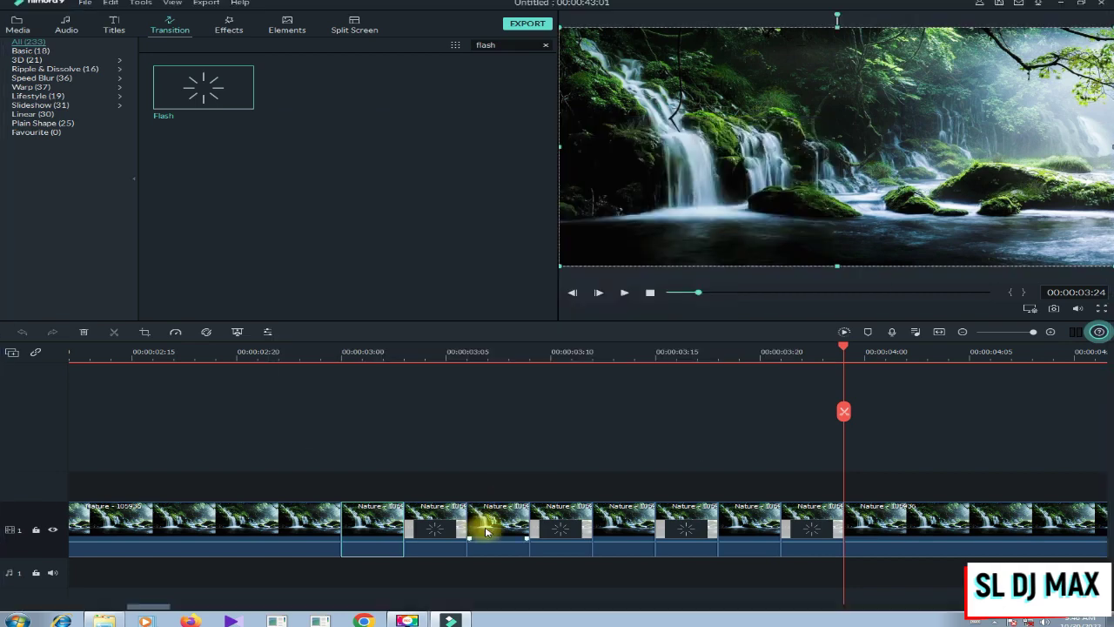
- Give the segment starting at 00:00:03:06 a reversed pan and zoom with an enlarged, centred start frame, and apply it
left_click(146, 333)
left_click(382, 146)
left_click(812, 403)
left_click_drag(409, 325, 315, 346)
left_click_drag(566, 335, 607, 312)
left_click(708, 431)
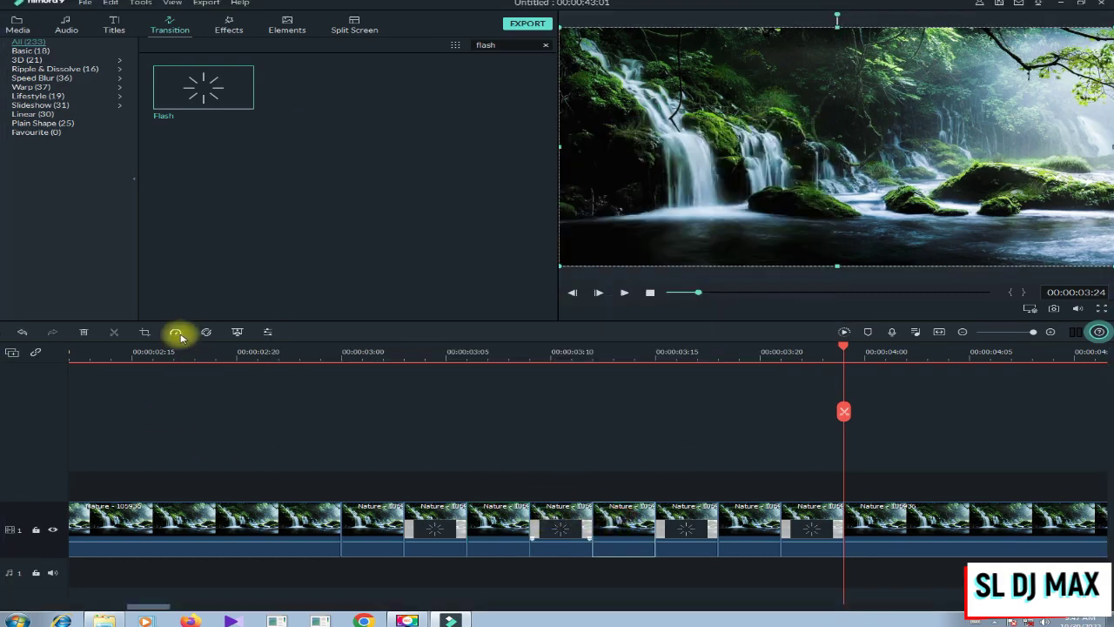
- Swap the pan and zoom frames of the segment starting at 00:00:03:12 and enlarge its start frame to about 999 x 562, centred
left_click(145, 332)
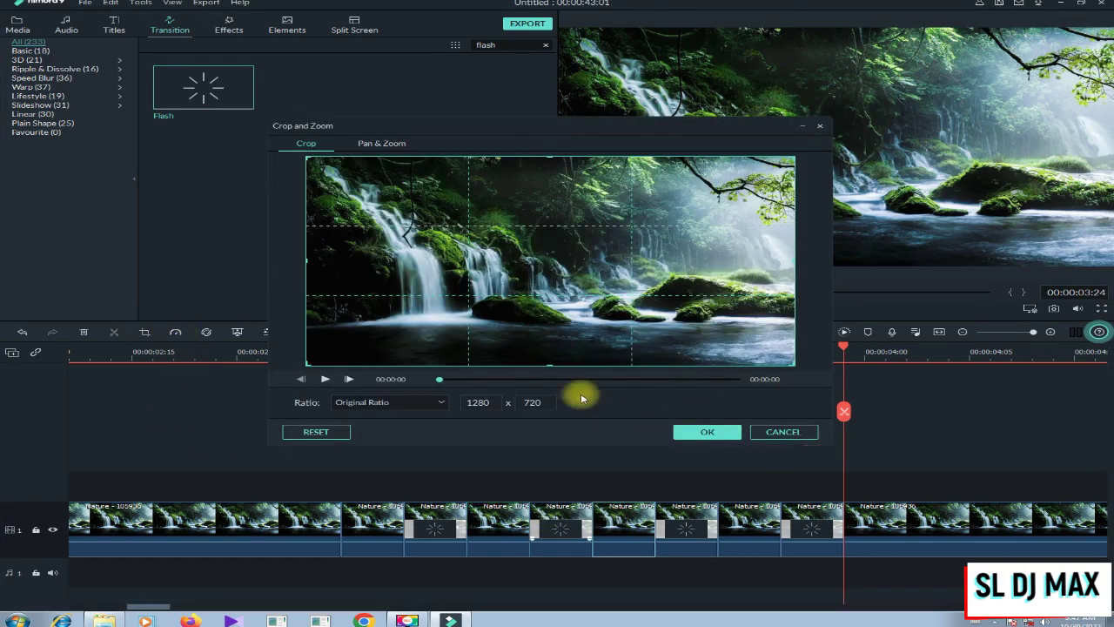
left_click(387, 142)
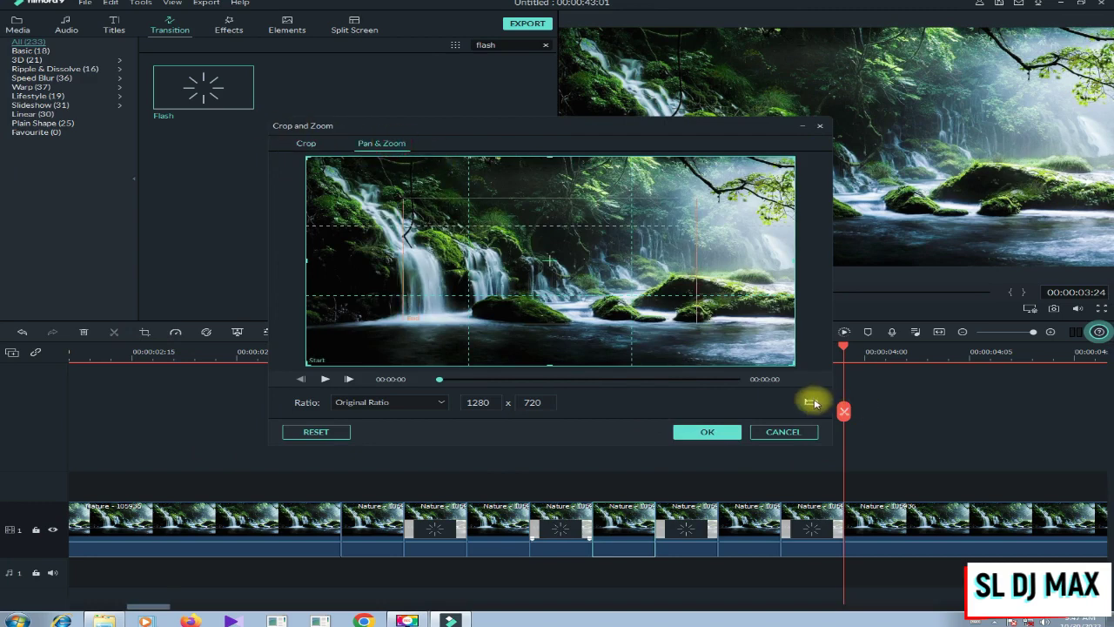
left_click(810, 402)
left_click_drag(408, 321, 314, 339)
left_click_drag(651, 317, 696, 299)
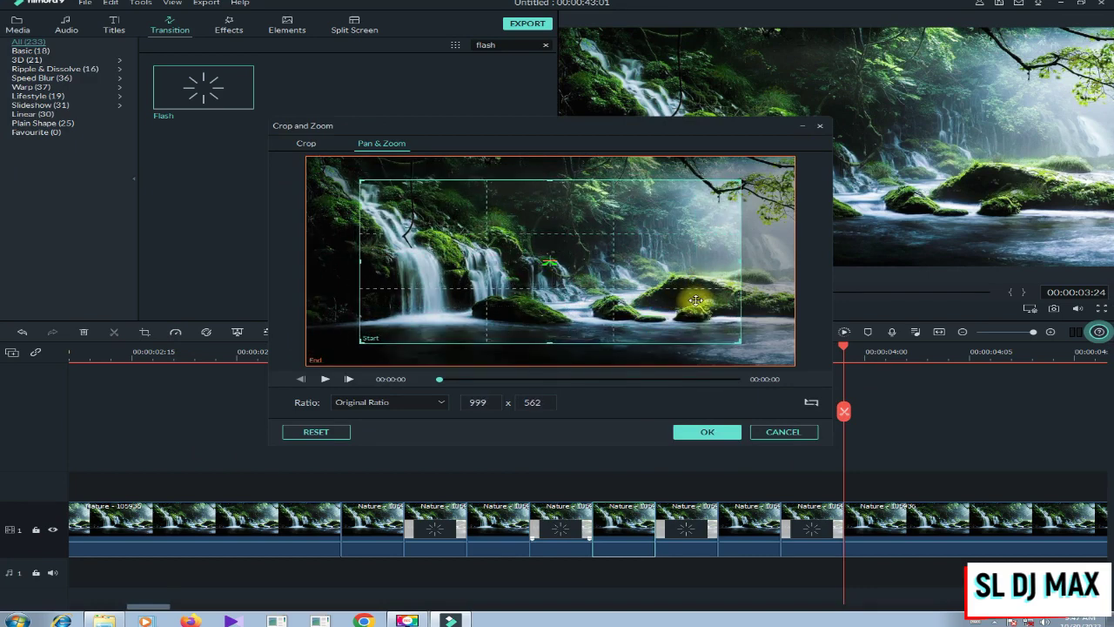
- Swap the start and end frames once more, fine-tune the position of the 999 x 562 frame, and apply the pan and zoom
left_click(701, 352)
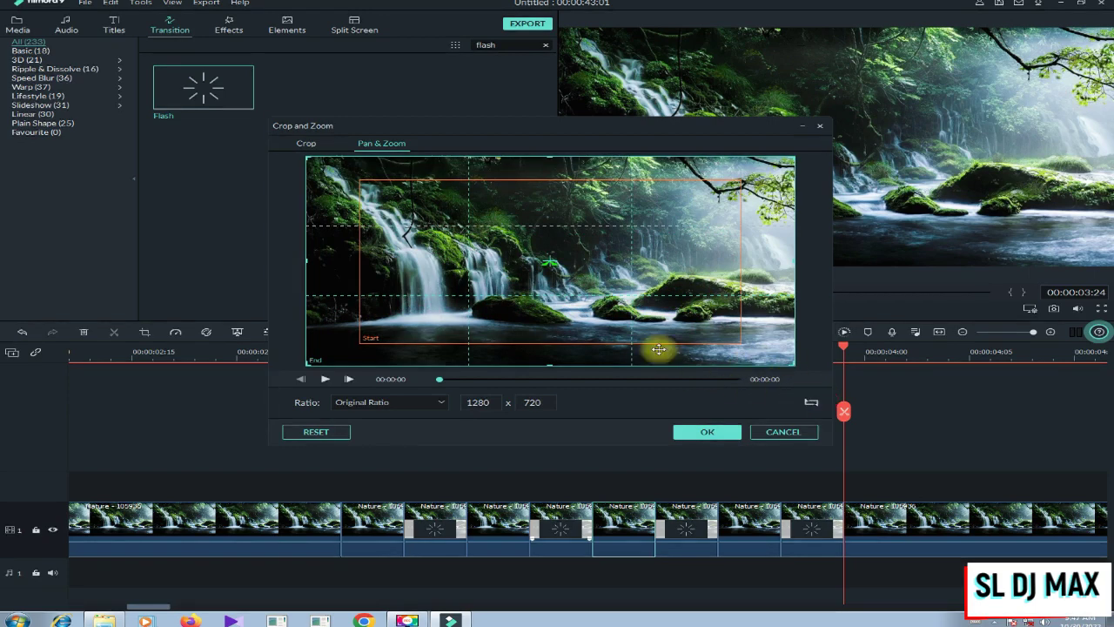
left_click(807, 402)
left_click_drag(594, 304, 593, 303)
left_click(712, 432)
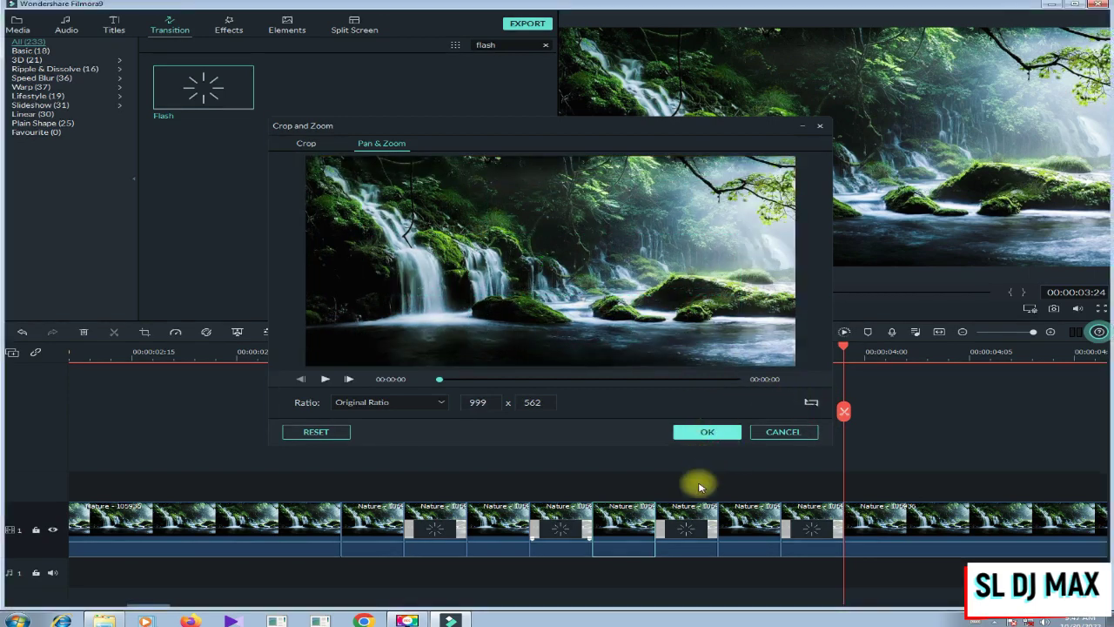
- Give the segment starting at 00:00:03:18 a reversed pan and zoom with a centred start frame of about 999 x 562, and apply it
left_click(734, 522)
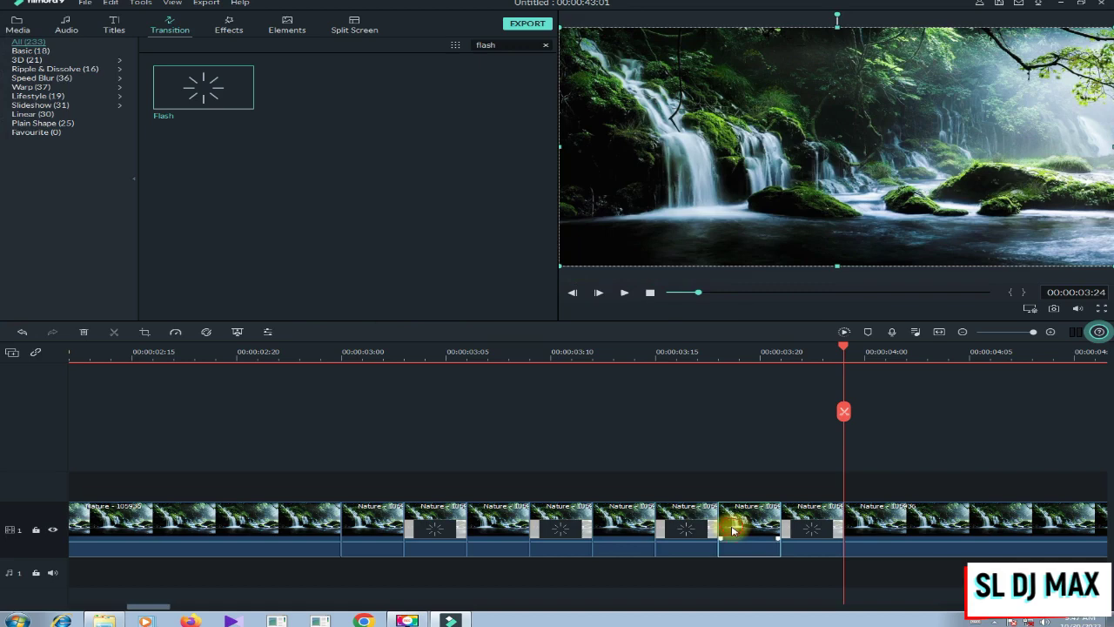
left_click(144, 332)
left_click(378, 144)
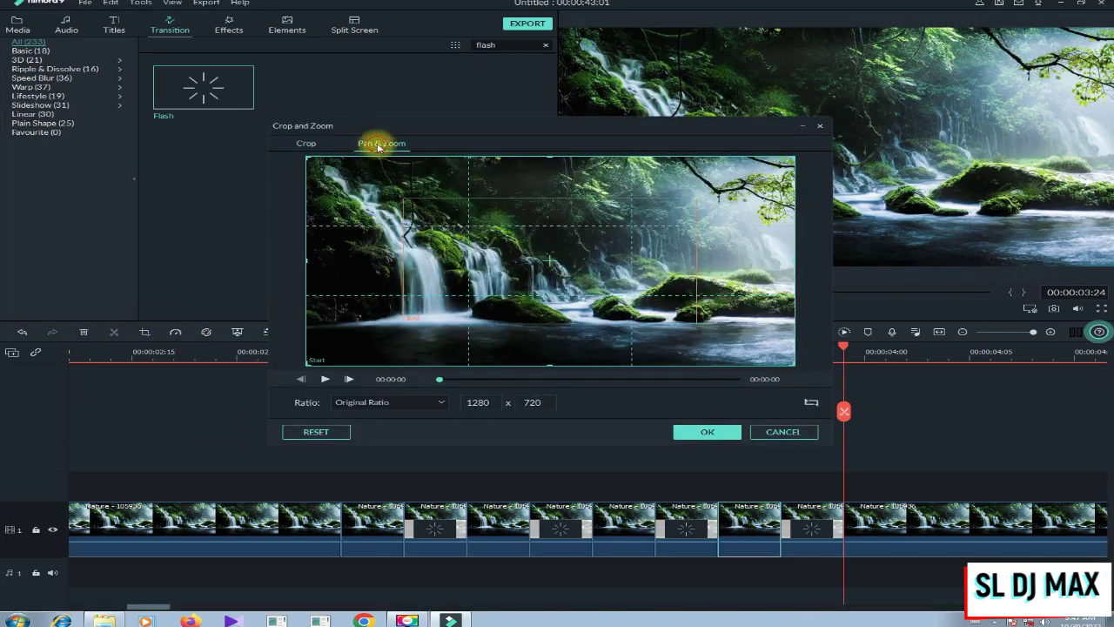
left_click(811, 402)
left_click_drag(405, 321, 315, 350)
left_click_drag(496, 329, 565, 338)
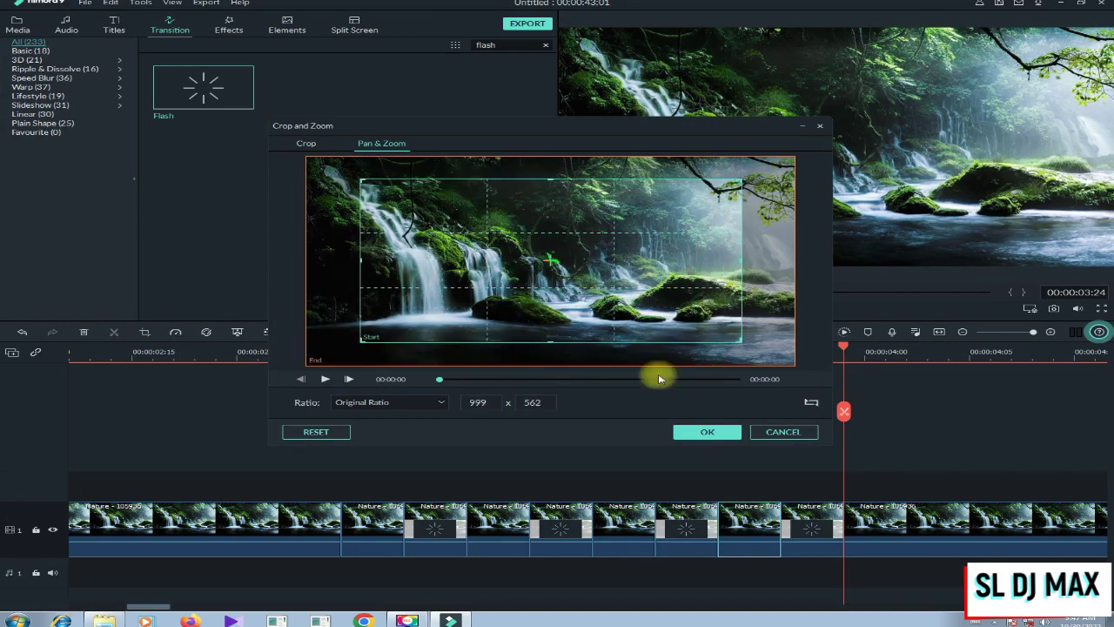
left_click(710, 432)
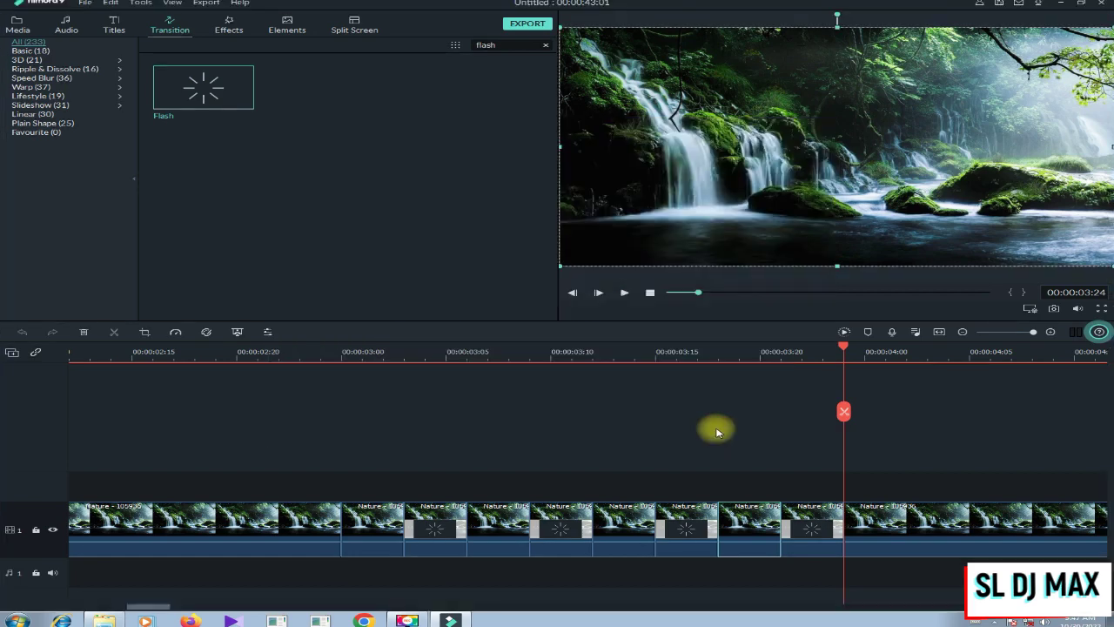
- Render a preview of the whole timeline
left_click(962, 332)
left_click(961, 332)
left_click(961, 332)
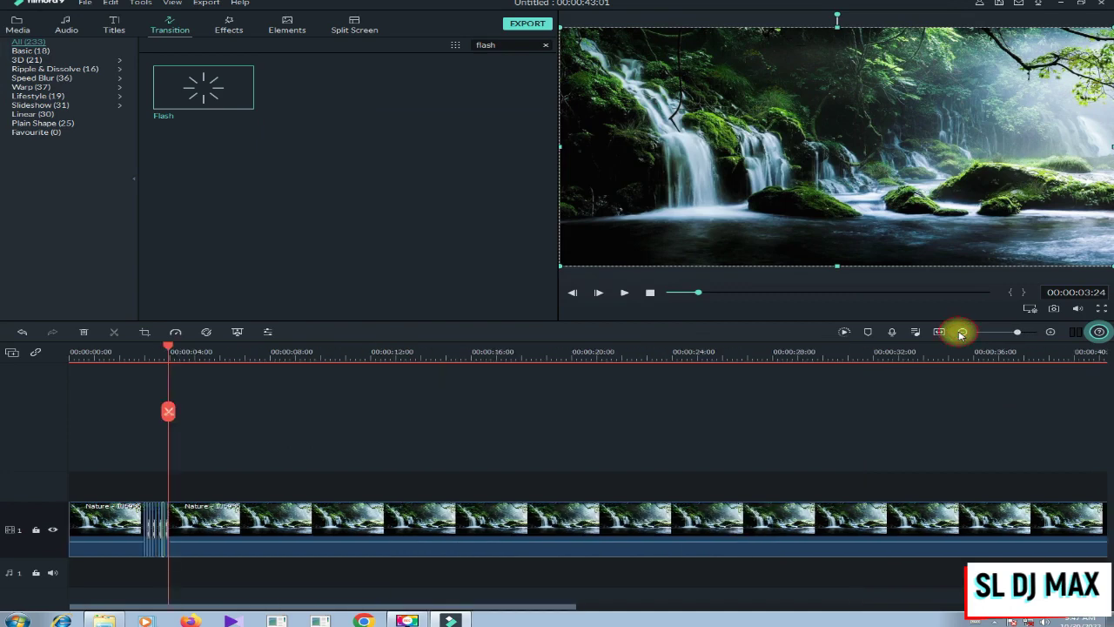
left_click(787, 441)
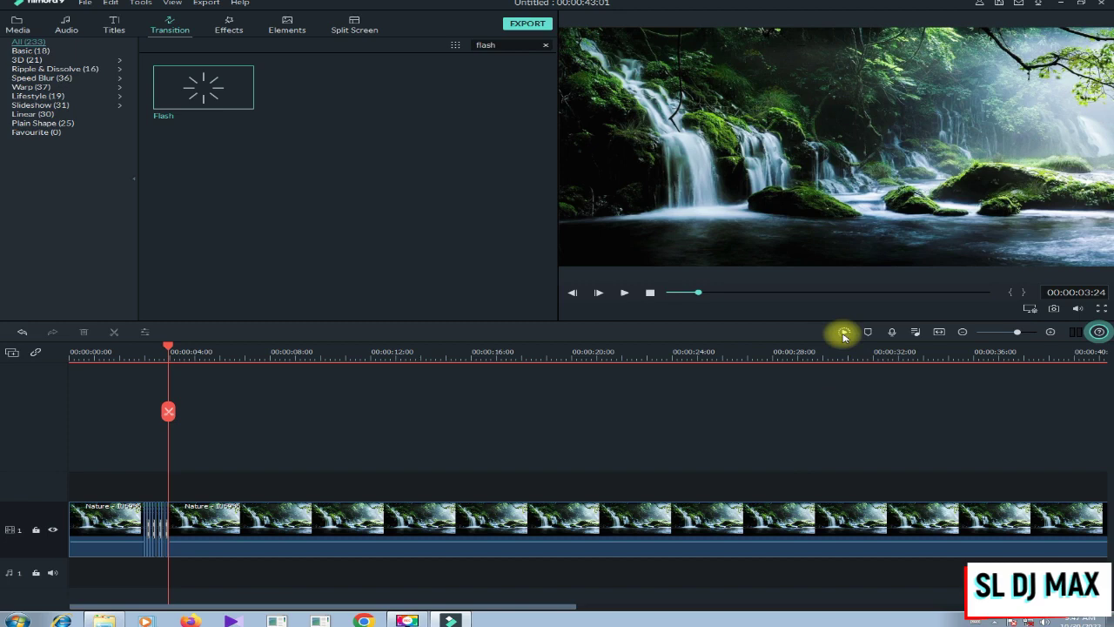
left_click(962, 332)
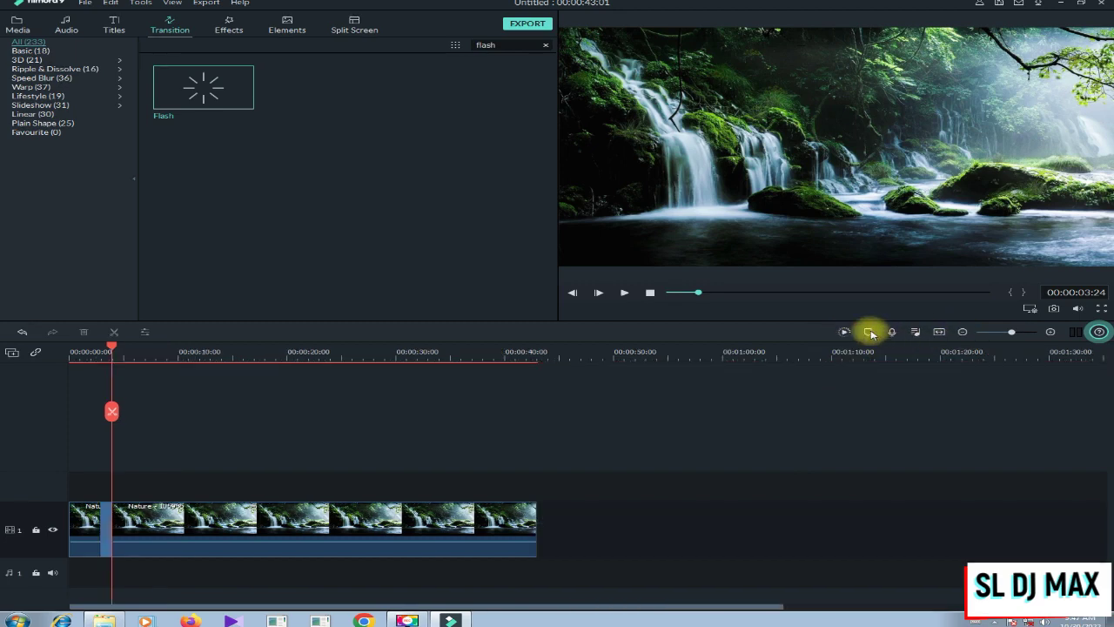
left_click(844, 332)
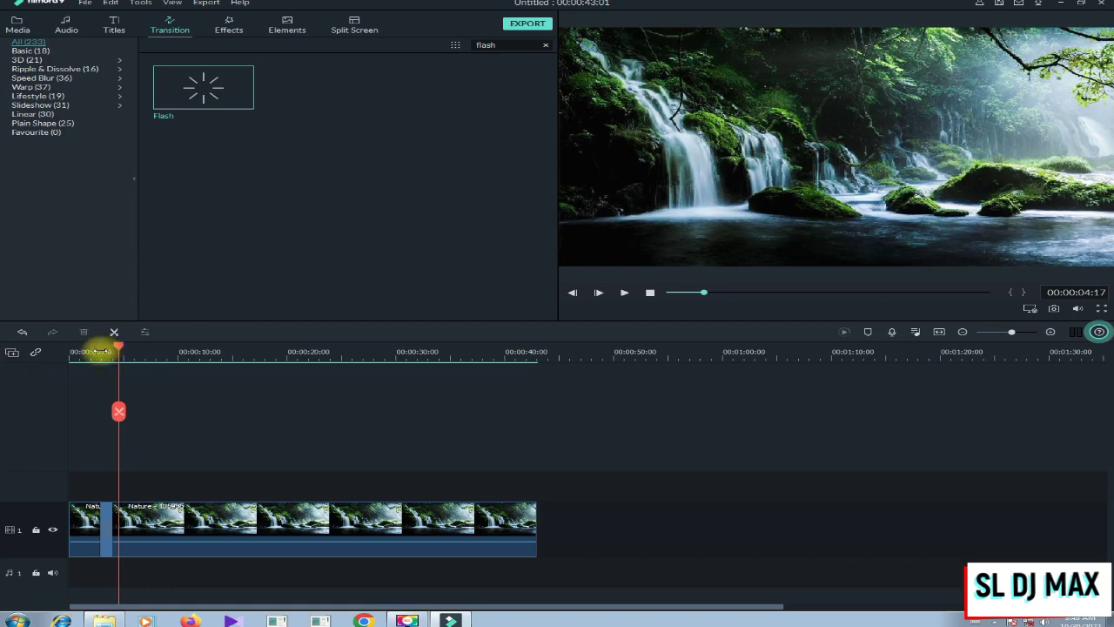
- Play back the rendered video from just before the flashing segments to review the effect
left_click(100, 352)
left_click(90, 351)
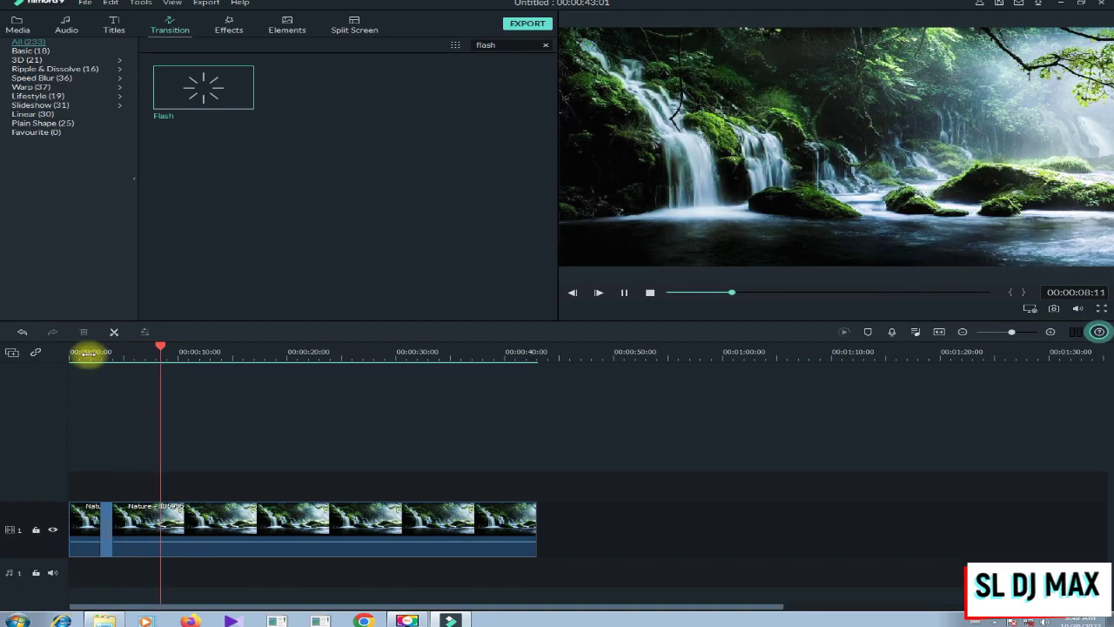
left_click_drag(87, 351, 95, 356)
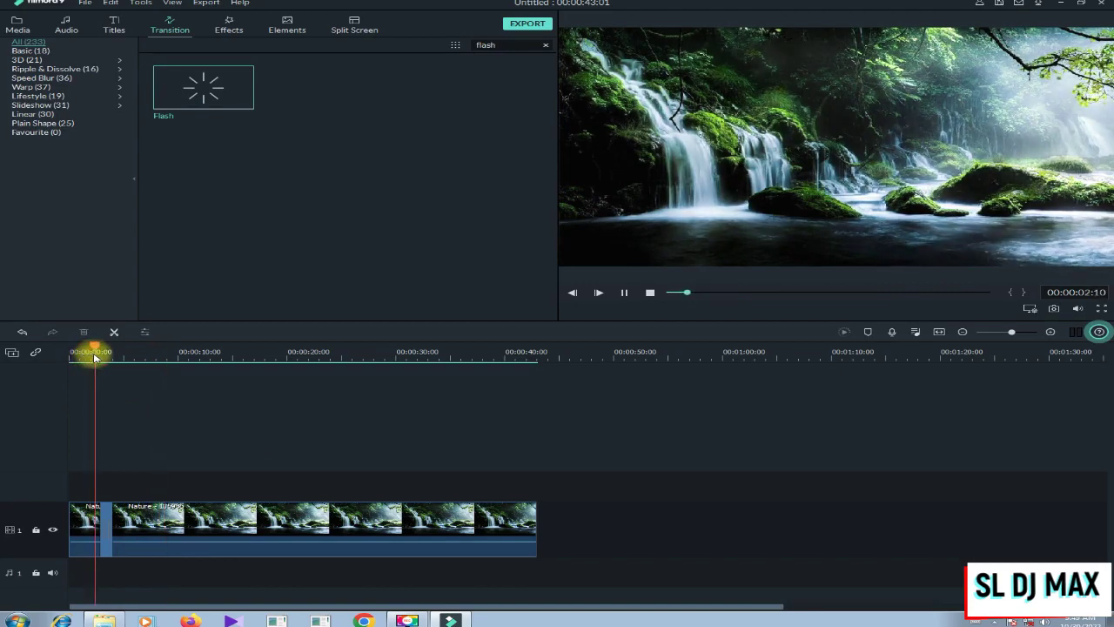